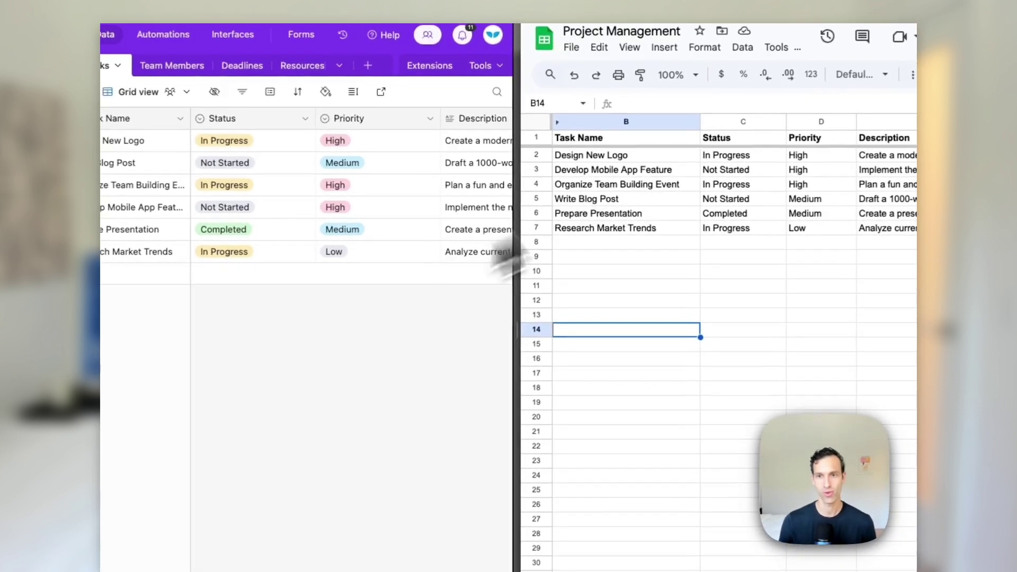
Change the Design New Logo task's status in C2 to Completed
{"action": "left_click", "coordinate": [734, 161]}
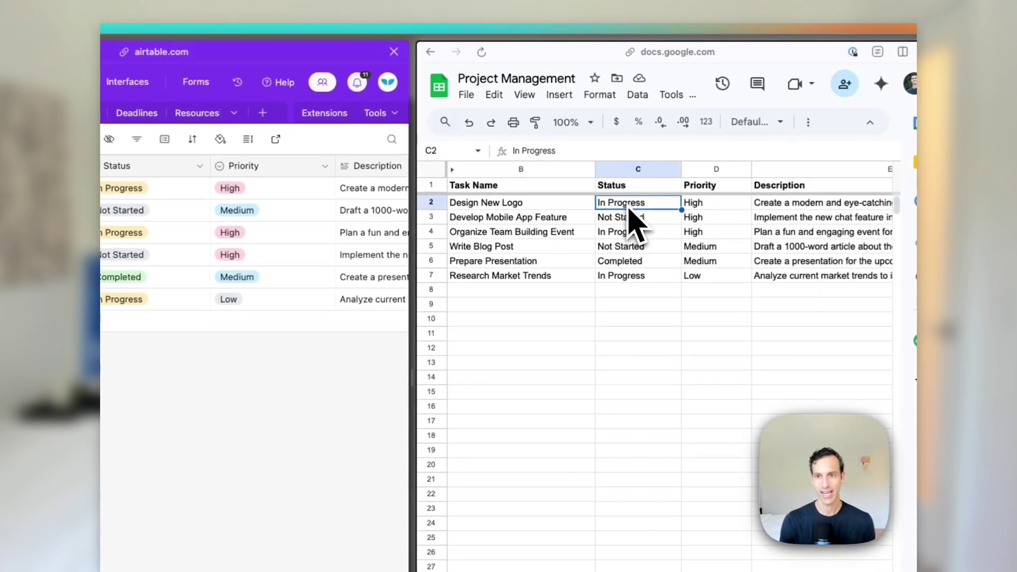
{"action": "type", "text": "Completed"}
{"action": "key", "text": "Return"}
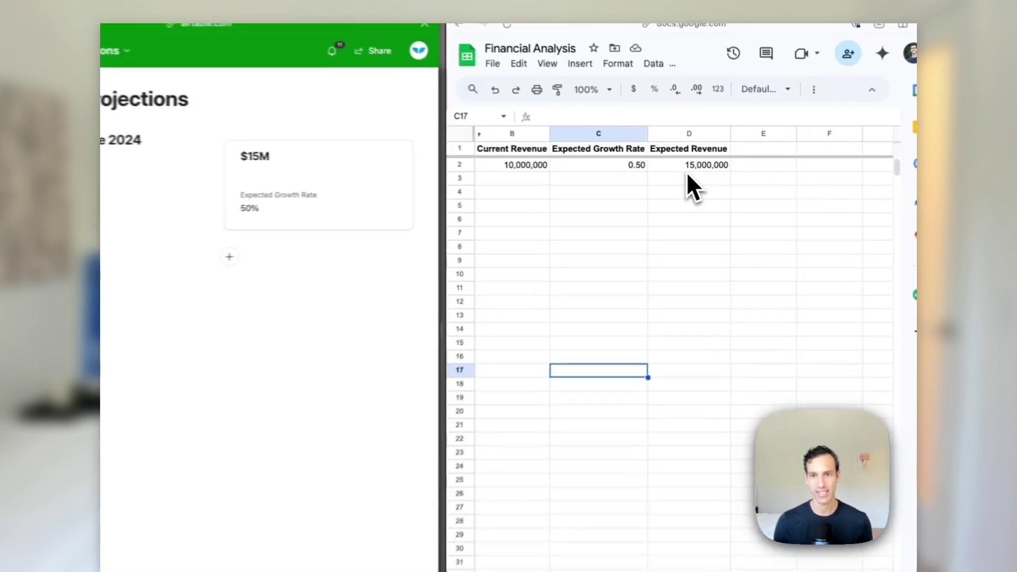
After checking D2's formula, set the Expected Growth Rate in C2 to .75 and view Airtable's update
{"action": "left_click", "coordinate": [687, 167]}
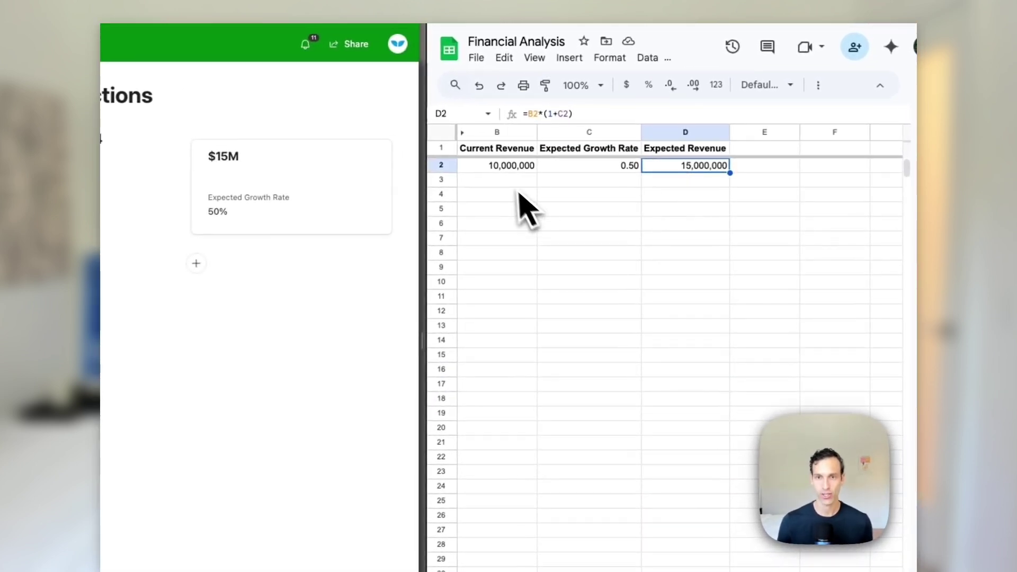
{"action": "left_click", "coordinate": [625, 167]}
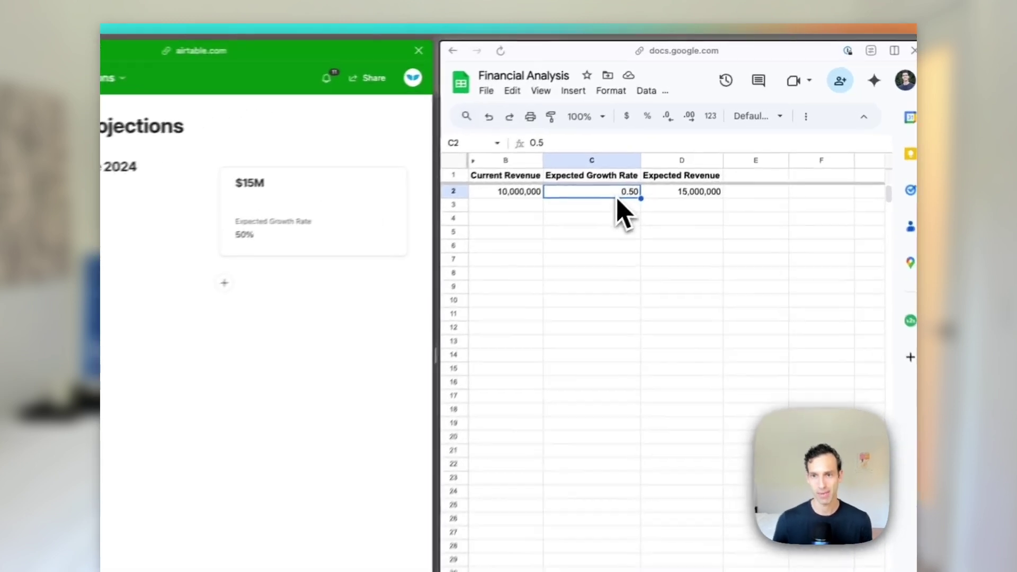
{"action": "key", "text": "BackSpace"}
{"action": "type", "text": ".75"}
{"action": "key", "text": "Return"}
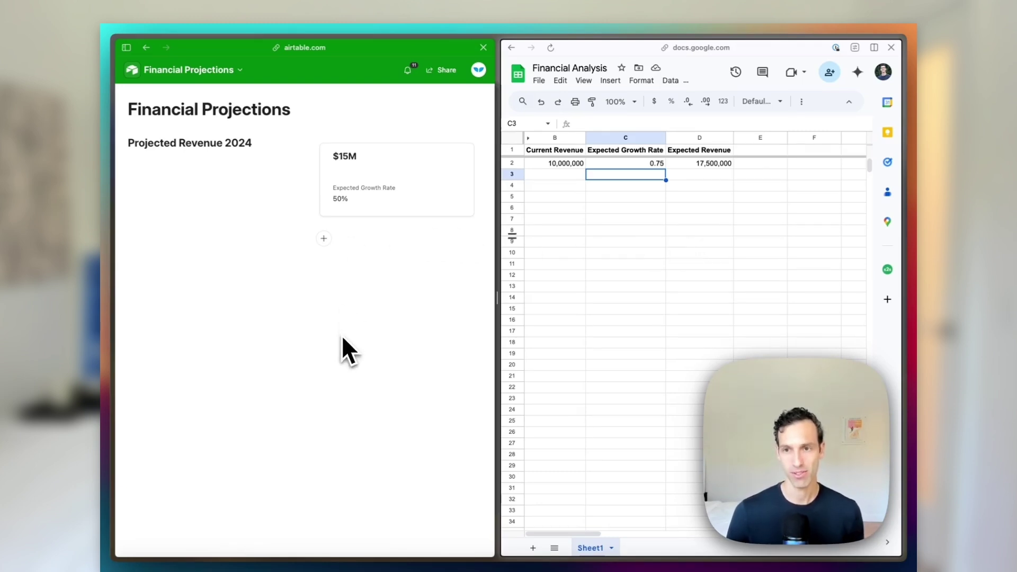
{"action": "left_click", "coordinate": [324, 216]}
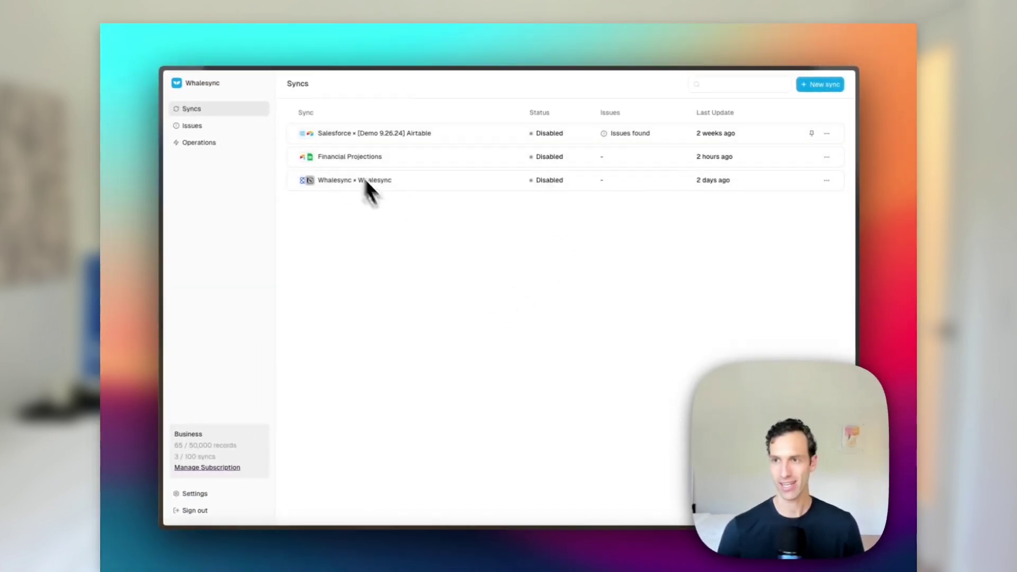
Create a new sync with Airtable as the first data source and begin authorizing it
{"action": "left_click", "coordinate": [820, 85]}
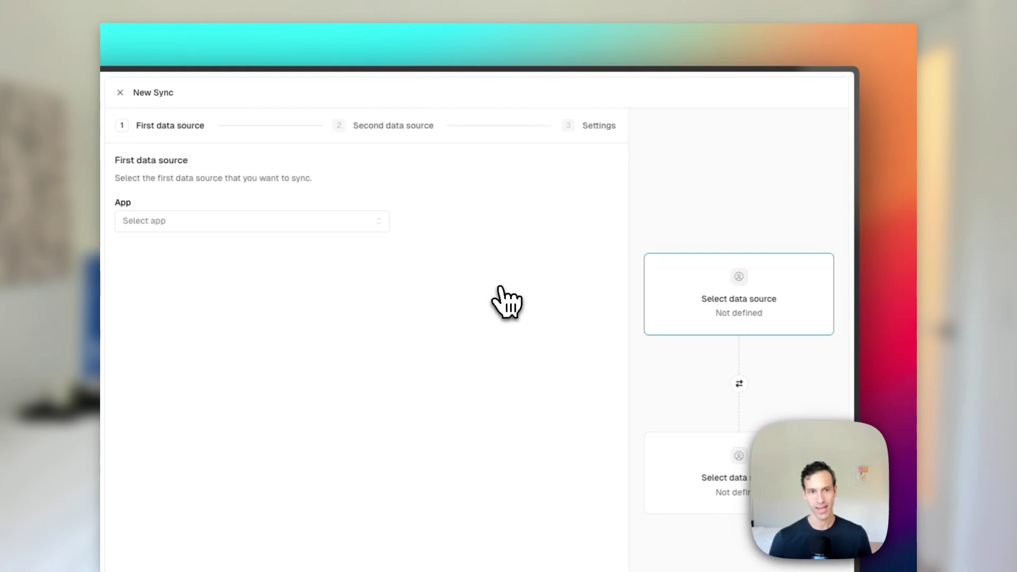
{"action": "left_click", "coordinate": [151, 221]}
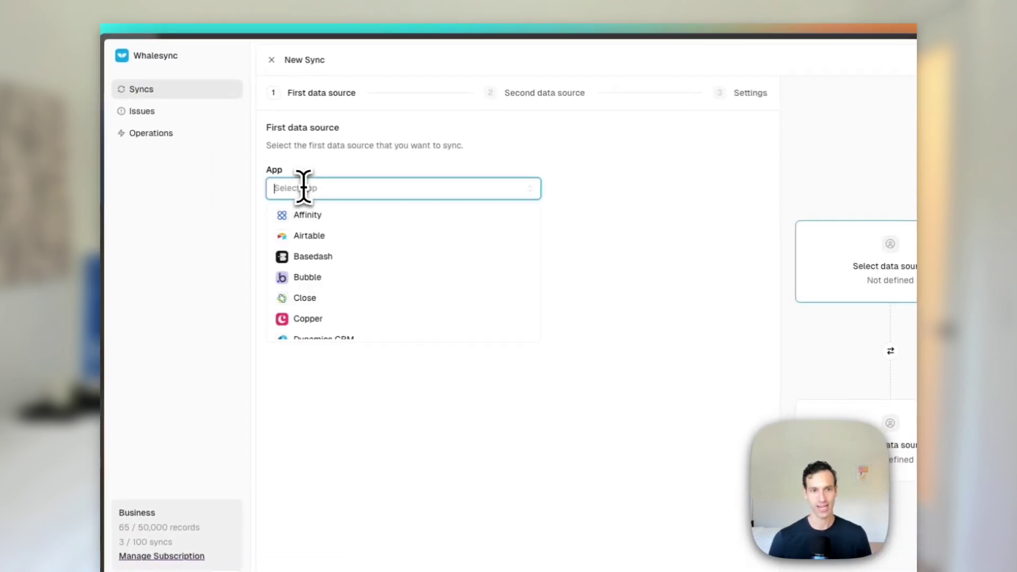
{"action": "left_click", "coordinate": [314, 235]}
{"action": "left_click", "coordinate": [295, 222]}
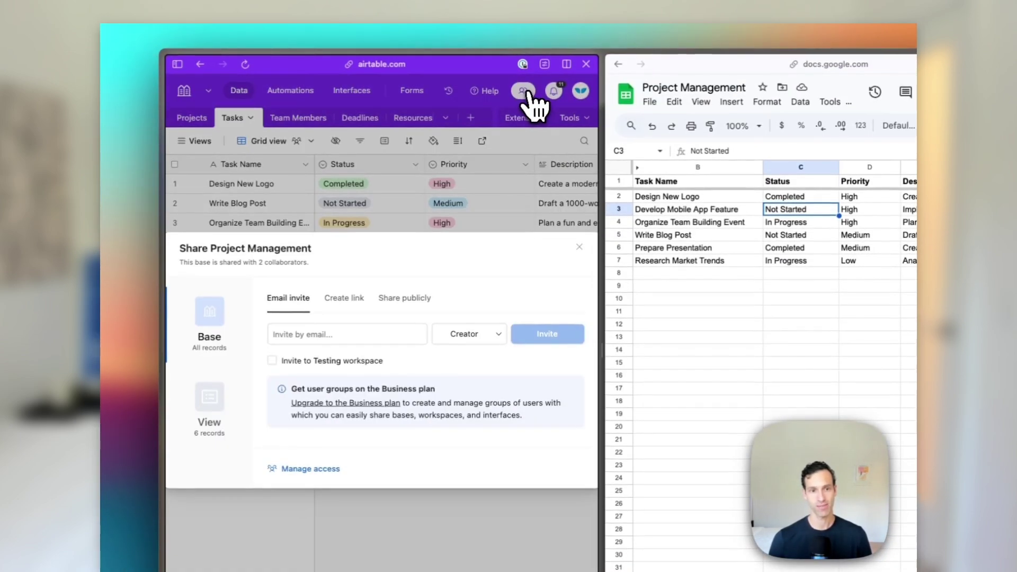
Copy the base's public sharing link, paste it into Whalesync, authorize, and grant access to all bases
{"action": "left_click", "coordinate": [413, 297]}
{"action": "left_click", "coordinate": [382, 361]}
{"action": "mouse_move", "coordinate": [148, 356]}
{"action": "left_click", "coordinate": [204, 418]}
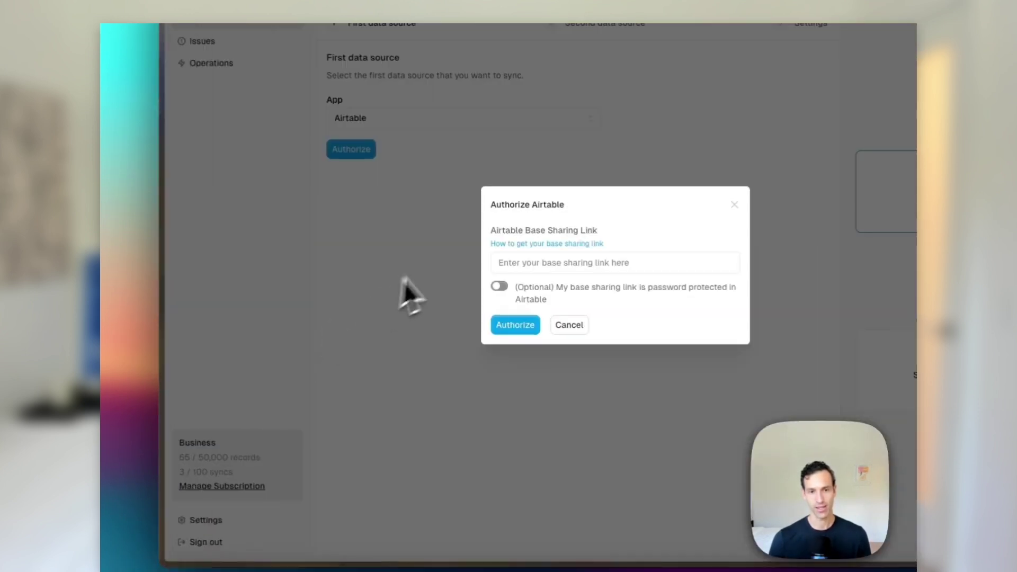
{"action": "left_click", "coordinate": [484, 269]}
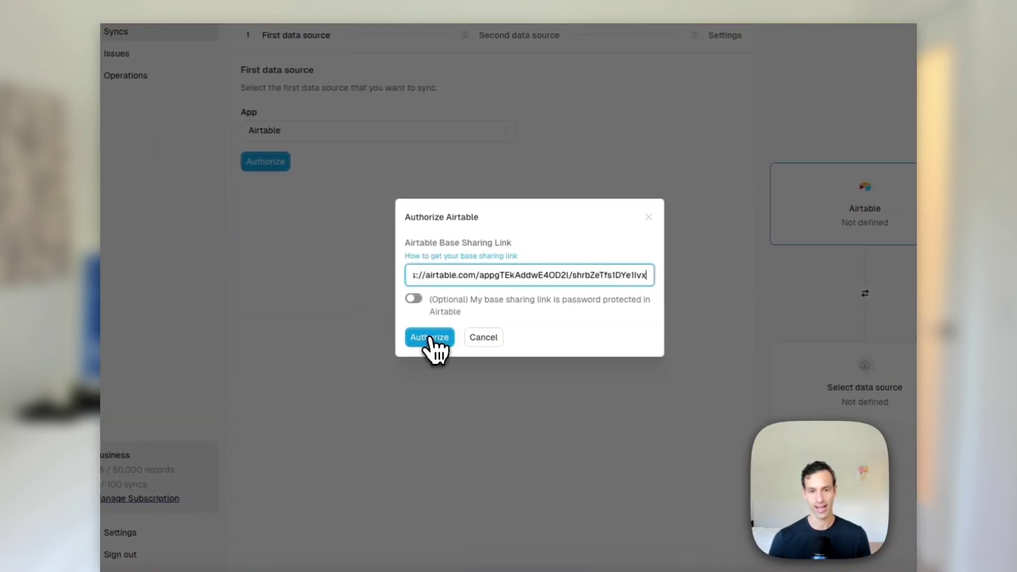
{"action": "left_click", "coordinate": [430, 338]}
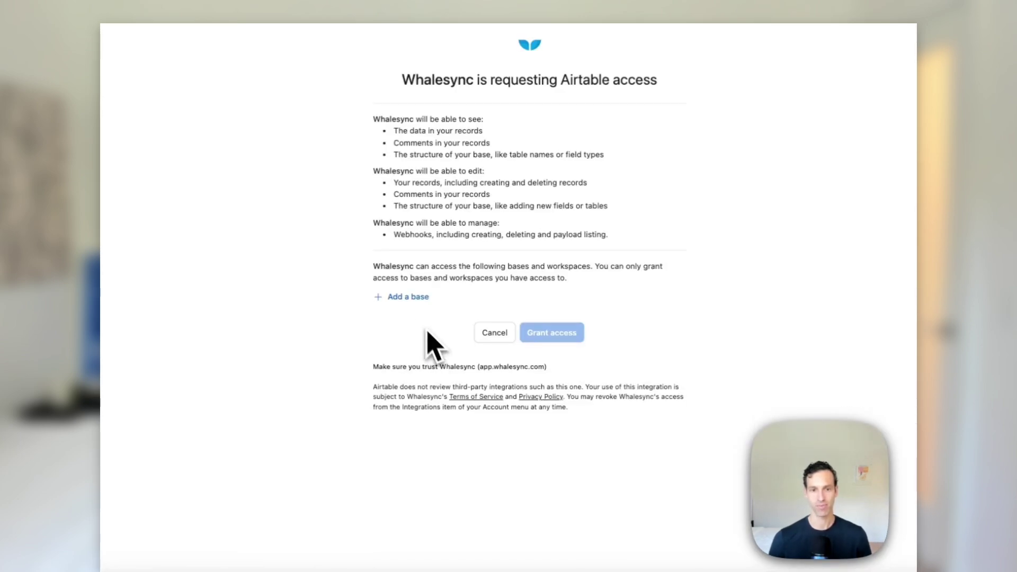
{"action": "left_click", "coordinate": [416, 298]}
{"action": "left_click", "coordinate": [421, 358]}
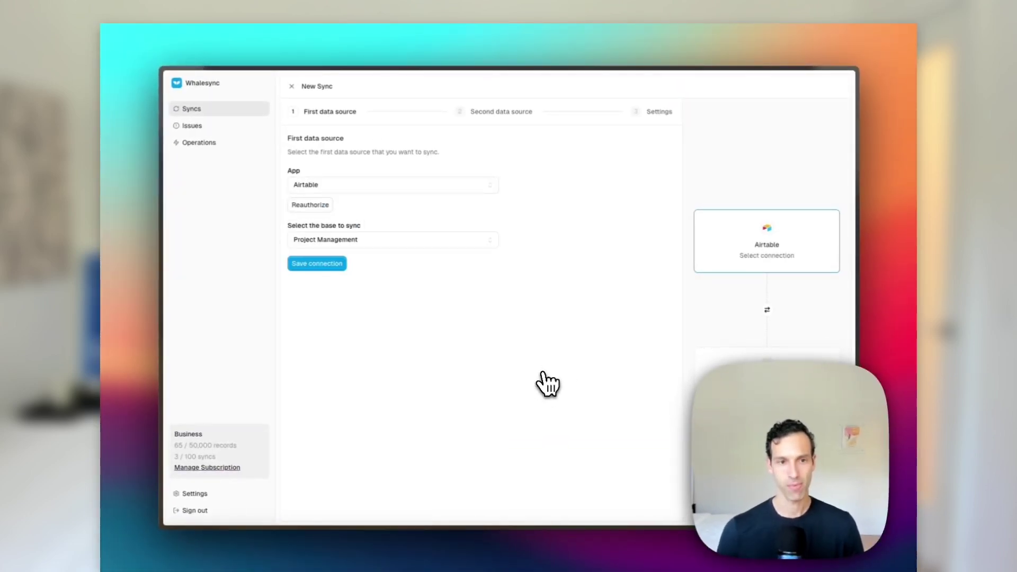
Save the Airtable connection and choose Google Sheets as the second source to authorize
{"action": "left_click", "coordinate": [321, 265]}
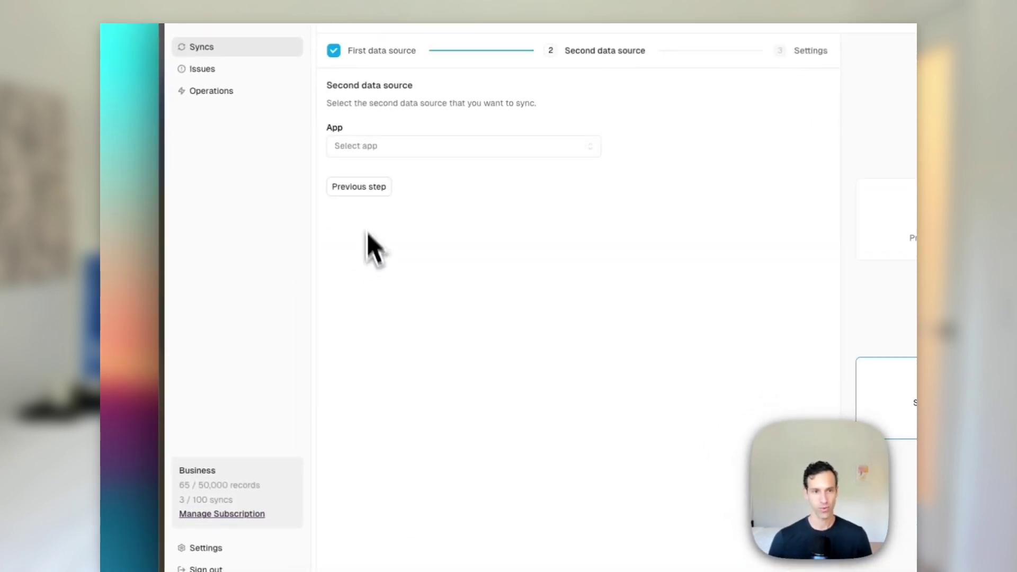
{"action": "left_click", "coordinate": [365, 144]}
{"action": "type", "text": "she"}
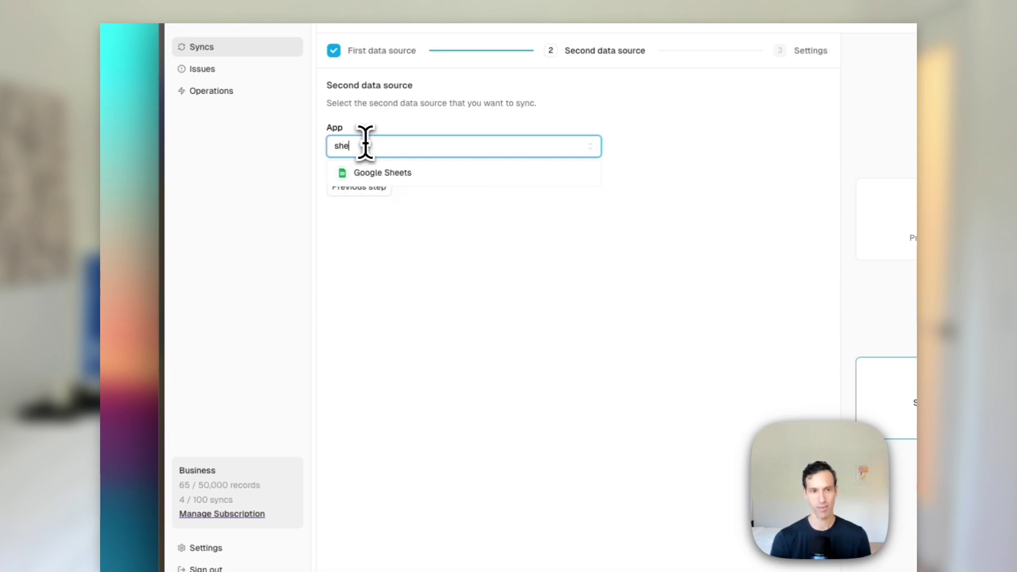
{"action": "left_click", "coordinate": [377, 174]}
{"action": "left_click", "coordinate": [368, 178]}
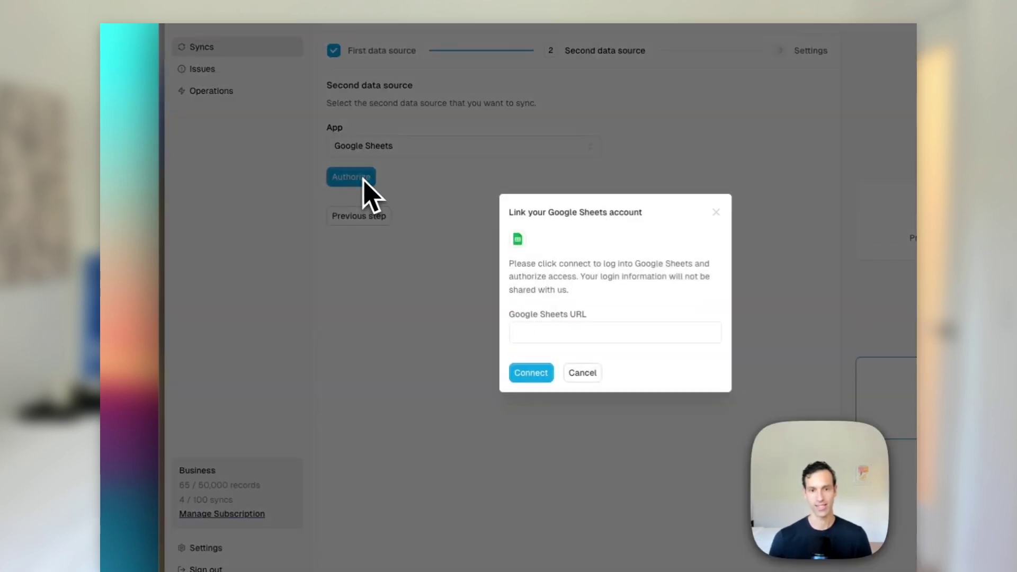
Copy the Project Management sheet's URL for Whalesync and allow it access to Google Sheets
{"action": "mouse_move", "coordinate": [173, 398]}
{"action": "left_click", "coordinate": [235, 471]}
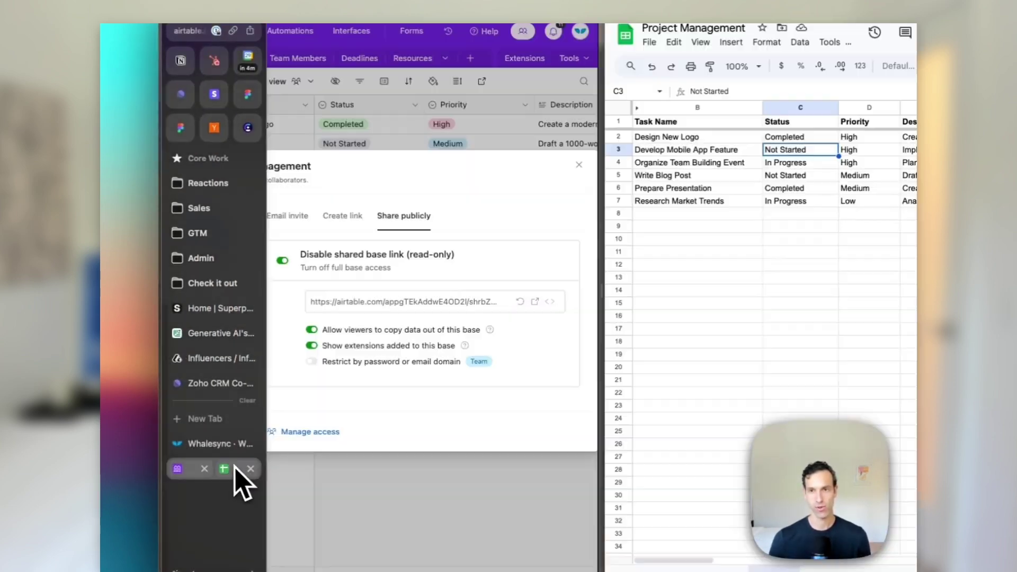
{"action": "left_click", "coordinate": [710, 84]}
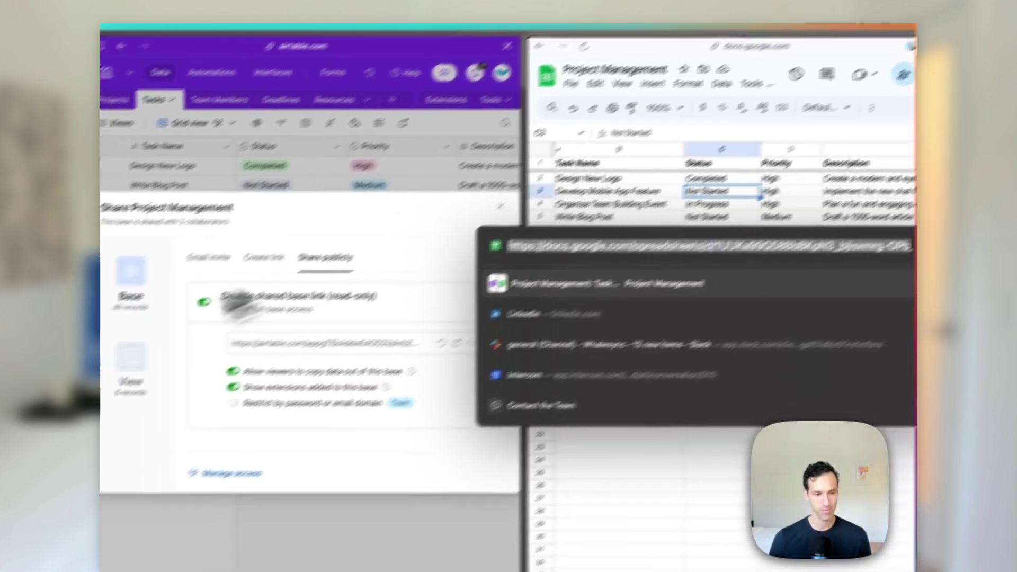
{"action": "mouse_move", "coordinate": [125, 352]}
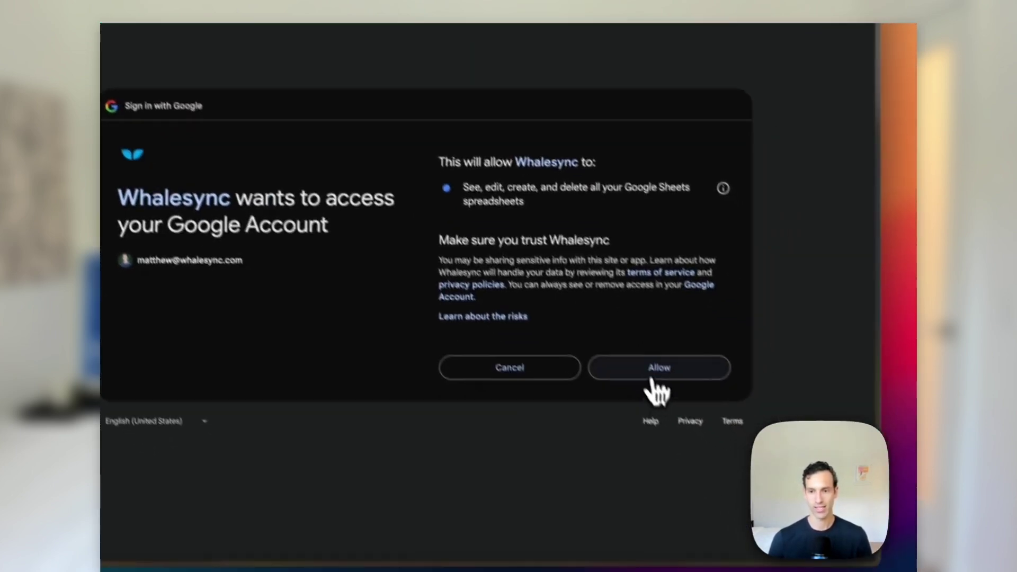
{"action": "left_click", "coordinate": [709, 431]}
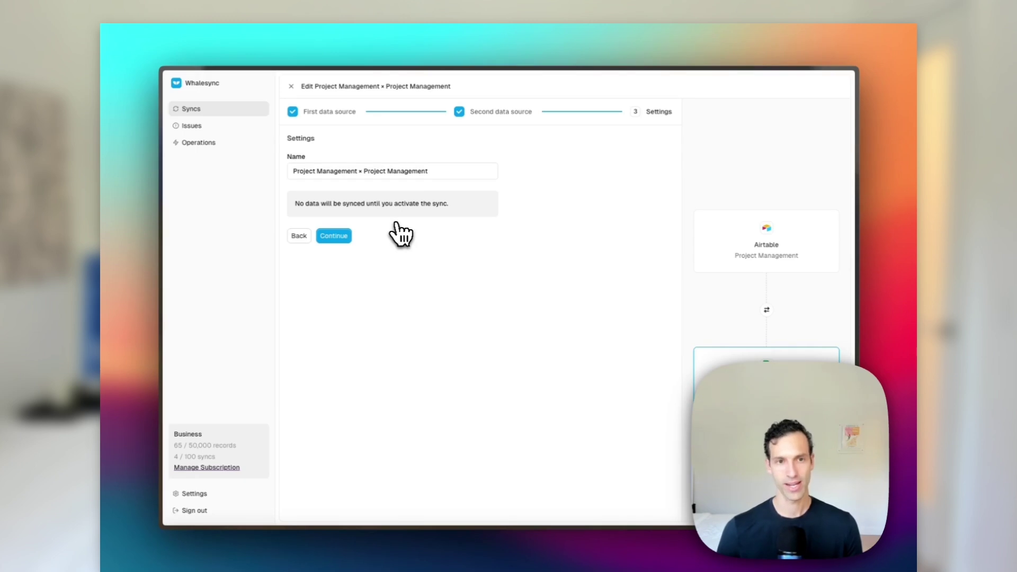
Trim the repeated part so the sync is named Project Management, and continue
{"action": "left_click_drag", "start_coordinate": [359, 171], "coordinate": [462, 170]}
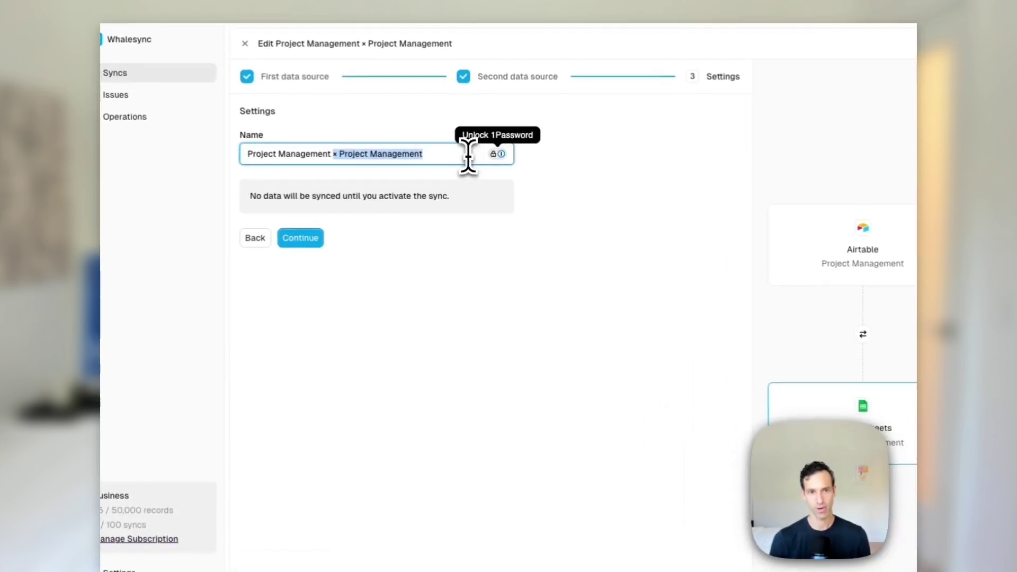
{"action": "key", "text": "BackSpace"}
{"action": "left_click", "coordinate": [316, 239]}
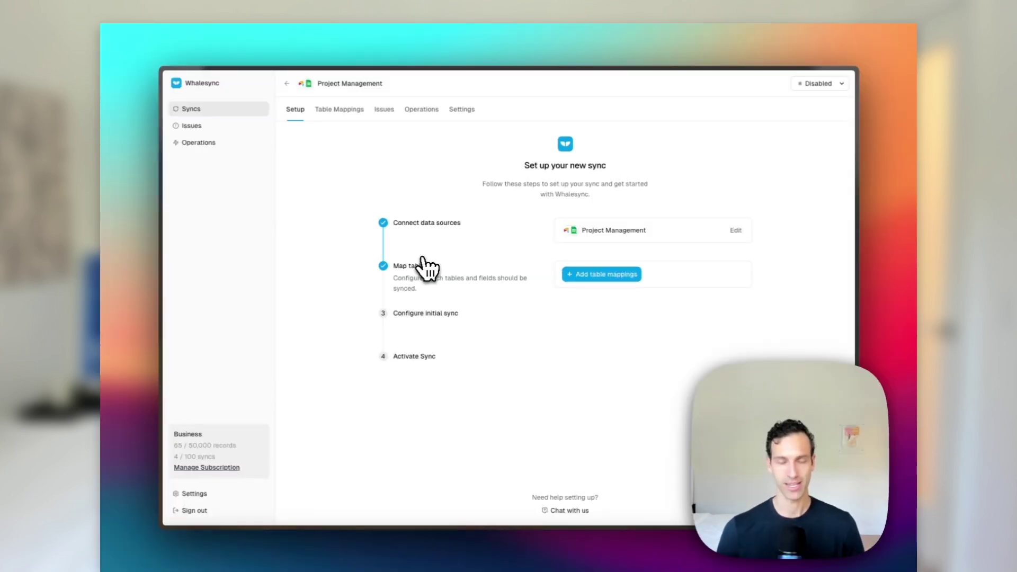
Return to the Airtable and Sheets split view and close the share dialog to show Tasks
{"action": "mouse_move", "coordinate": [159, 408]}
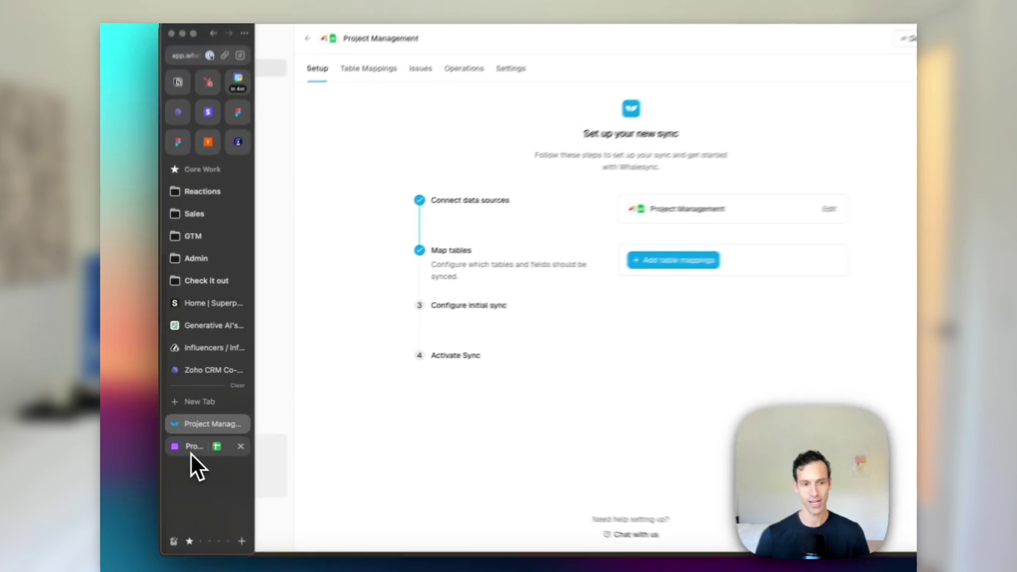
{"action": "left_click", "coordinate": [180, 436]}
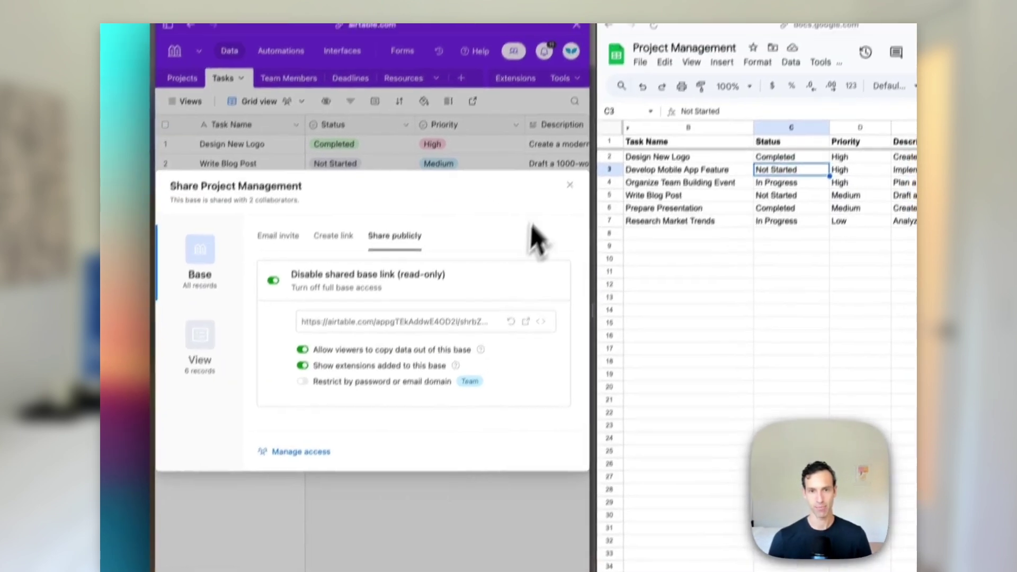
{"action": "left_click", "coordinate": [570, 185]}
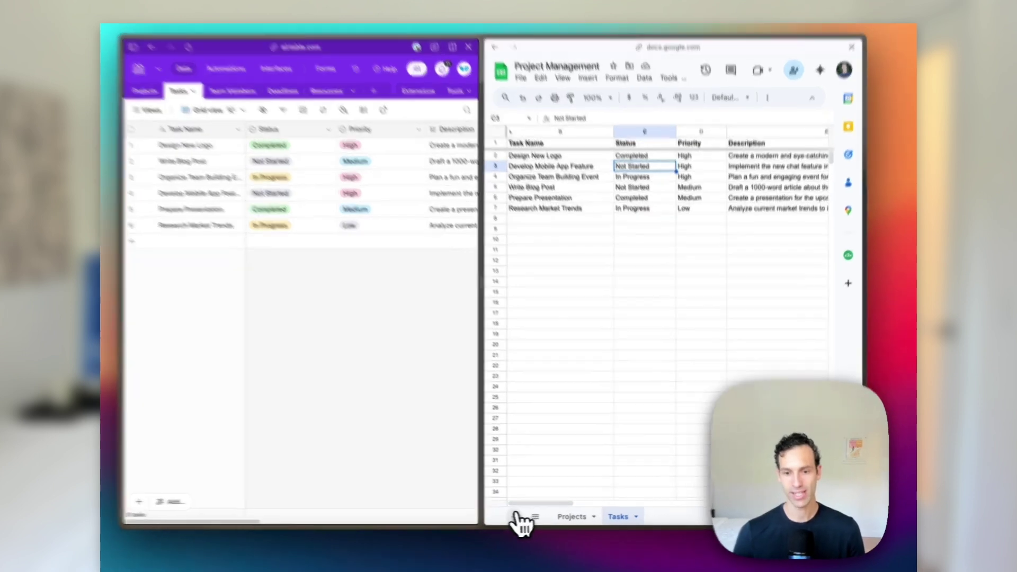
Add a new sheet named Tasks New to the spreadsheet
{"action": "left_click", "coordinate": [530, 517]}
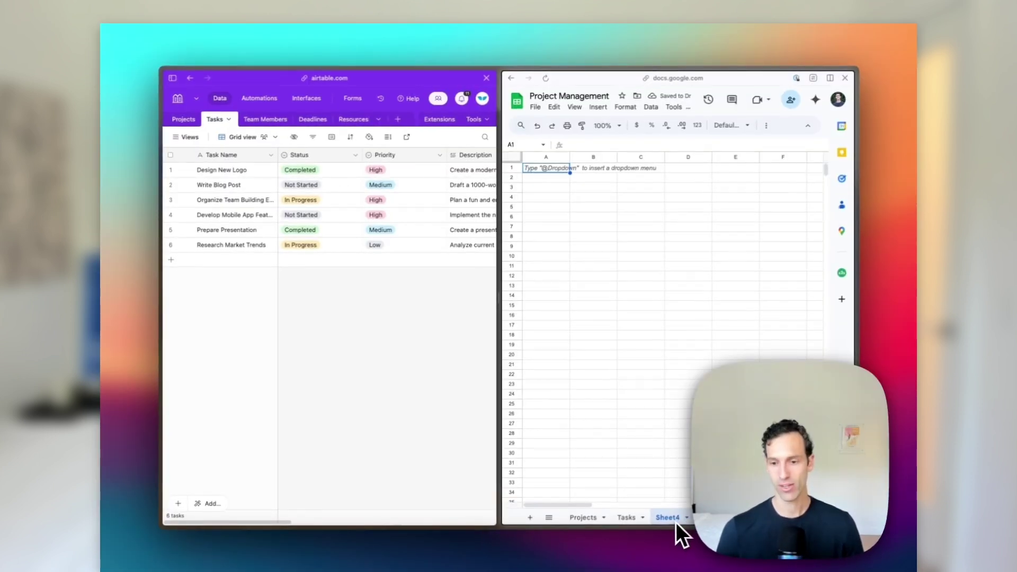
{"action": "double_click", "coordinate": [670, 519]}
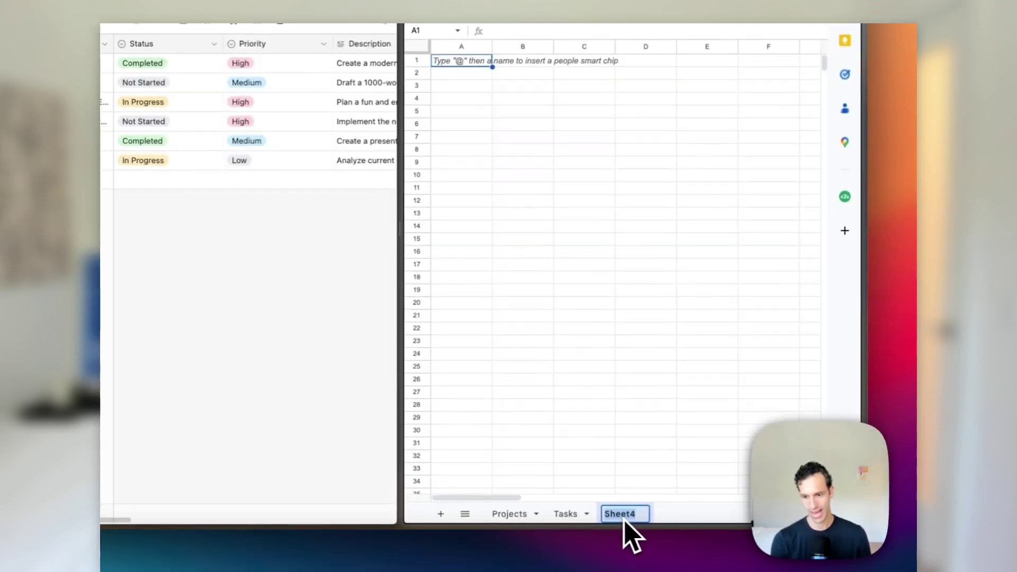
{"action": "type", "text": "Tasks New"}
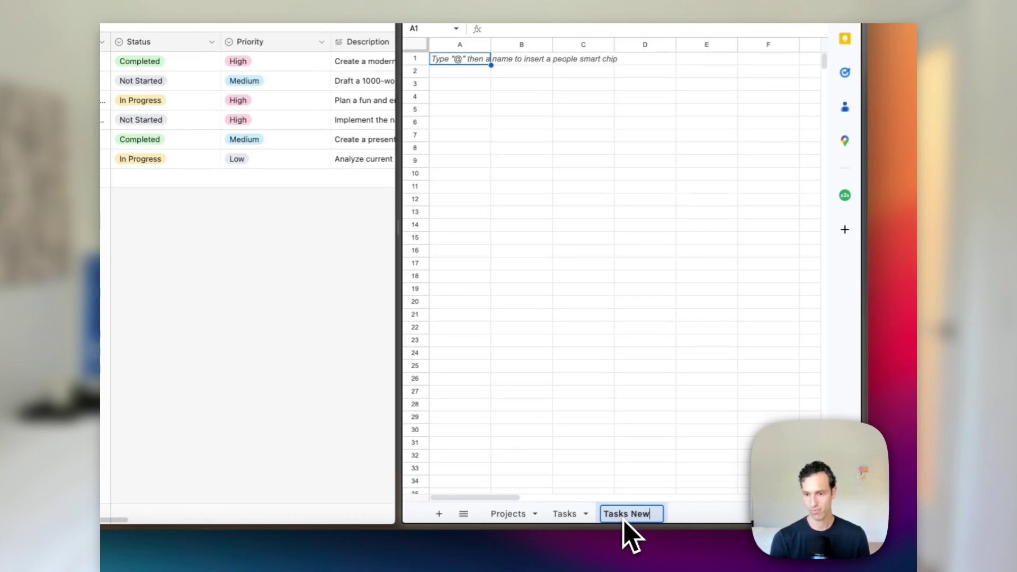
{"action": "key", "text": "Return"}
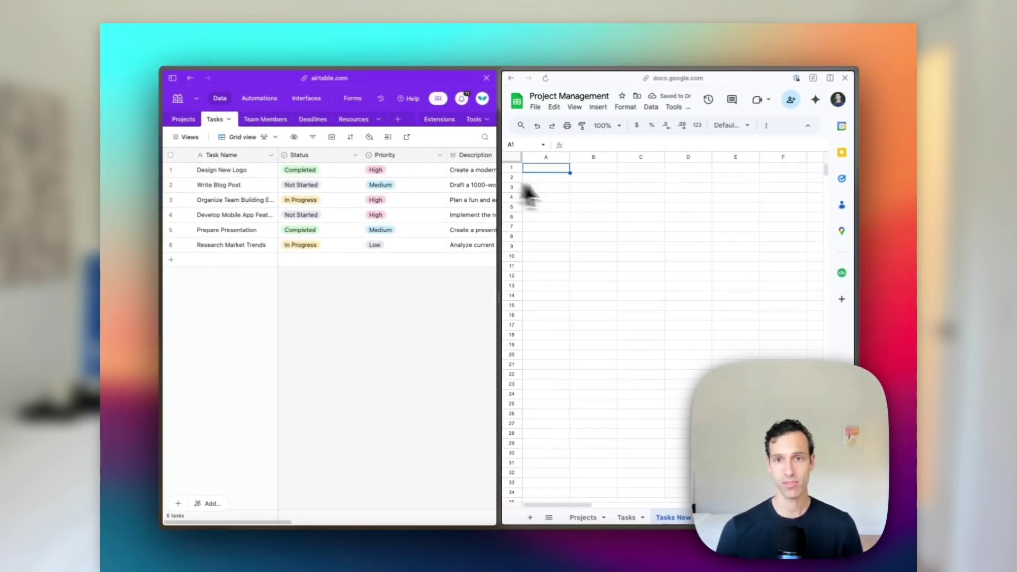
Enter headers Task Name, Status, Priority and Description in row 1 and make them bold
{"action": "type", "text": "Task Naem"}
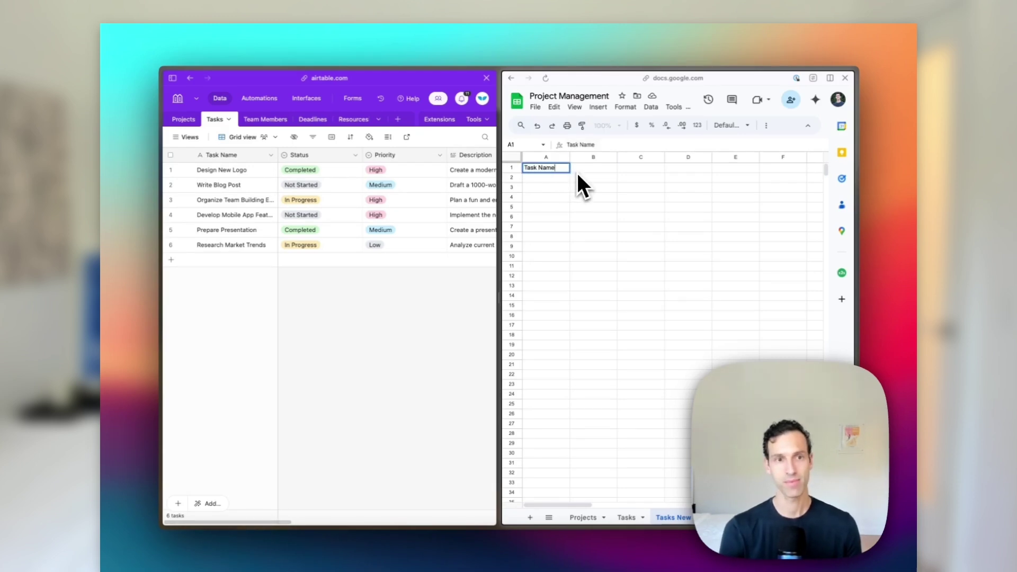
{"action": "key", "text": "Tab"}
{"action": "type", "text": "Status"}
{"action": "key", "text": "Tab"}
{"action": "type", "text": "Priority"}
{"action": "key", "text": "Tab"}
{"action": "type", "text": "Description"}
{"action": "key", "text": "Return"}
{"action": "left_click", "coordinate": [511, 168]}
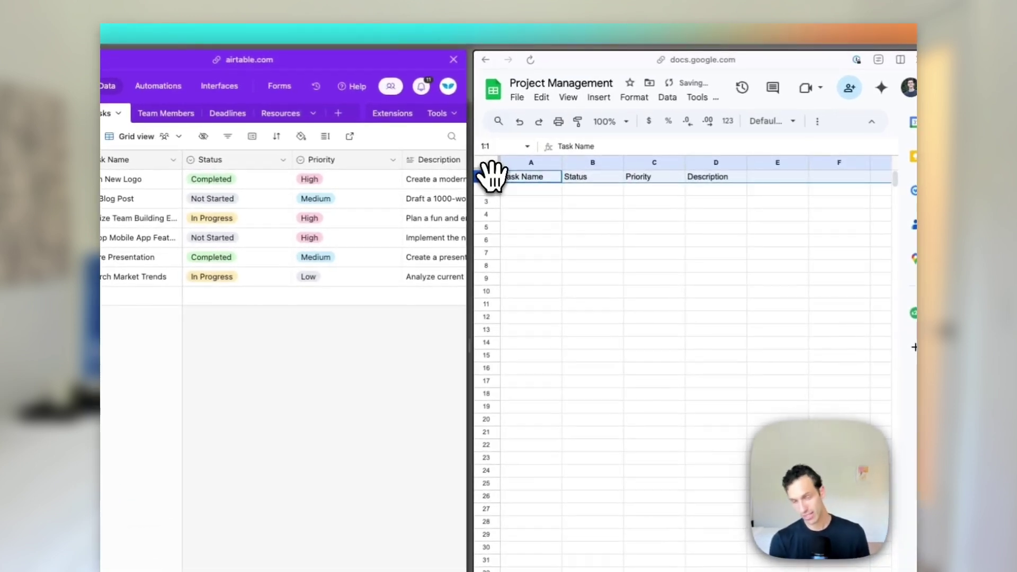
{"action": "key", "text": "ctrl+b"}
{"action": "left_click", "coordinate": [599, 202]}
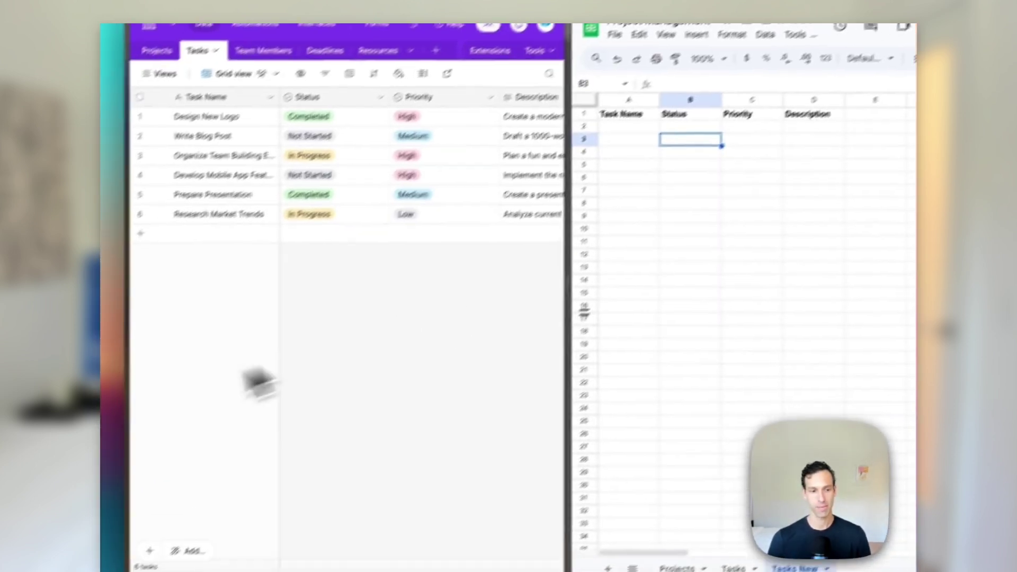
Go back to Whalesync's sync setup and begin adding table mappings
{"action": "mouse_move", "coordinate": [118, 408]}
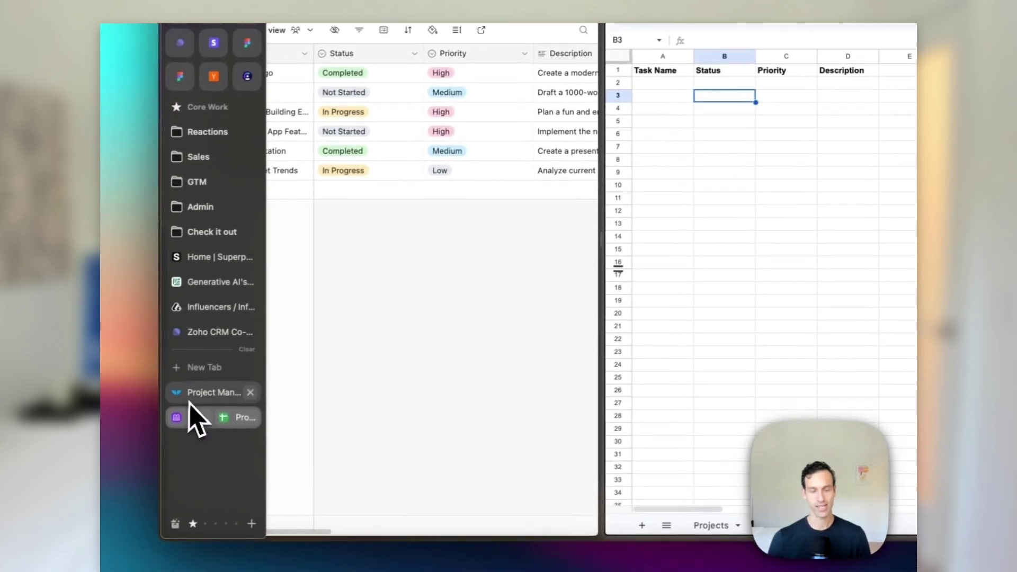
{"action": "left_click", "coordinate": [194, 398]}
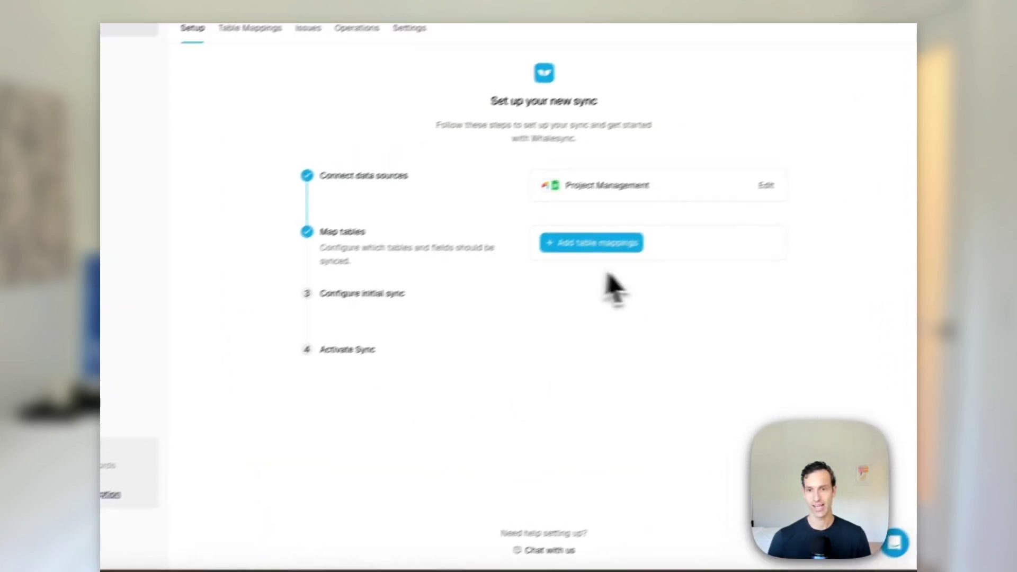
{"action": "left_click", "coordinate": [595, 245]}
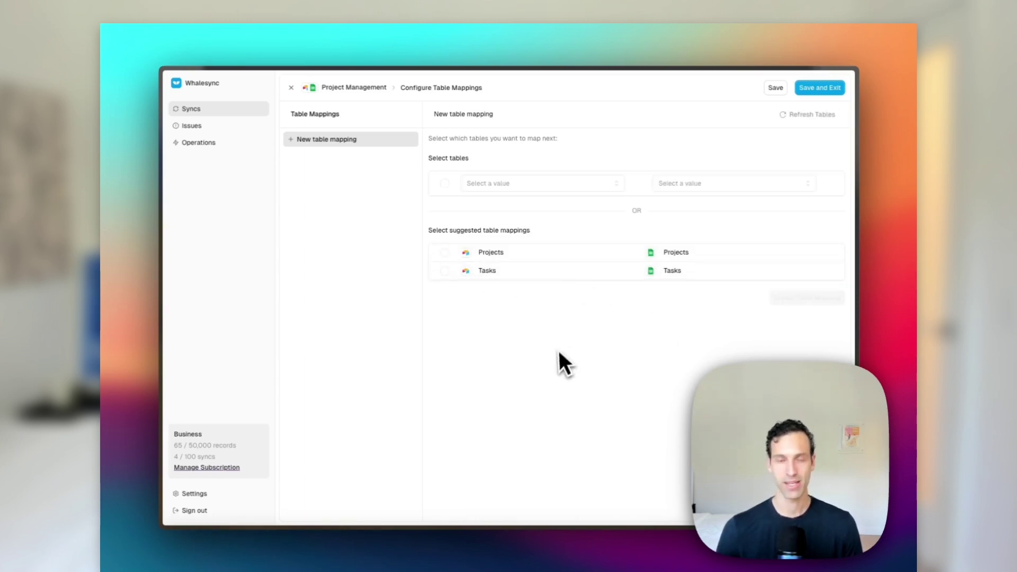
Pick Airtable's Tasks table and the Tasks New sheet, then create the table mapping
{"action": "left_click", "coordinate": [486, 185]}
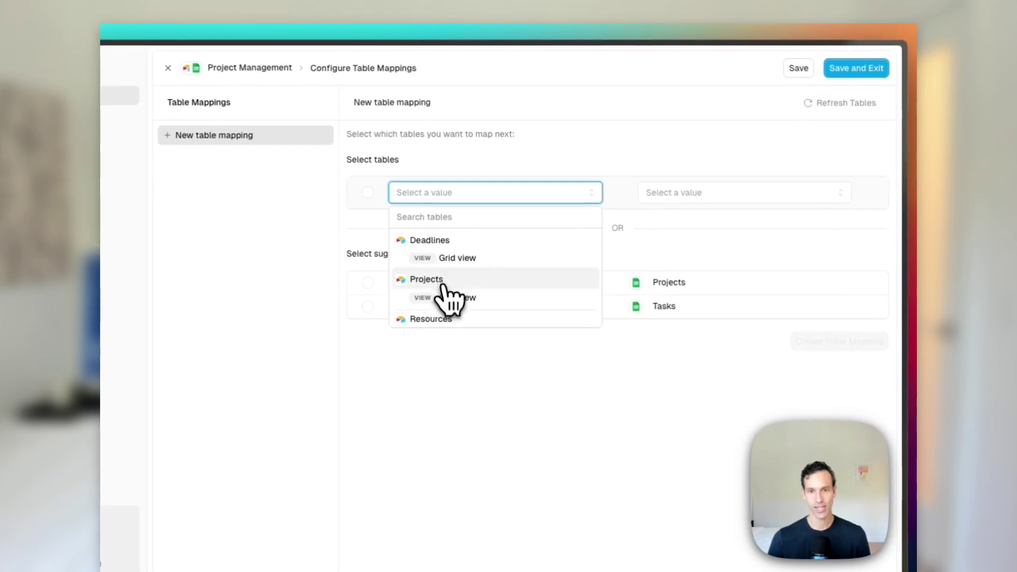
{"action": "scroll", "coordinate": [427, 288], "scroll_direction": "down", "scroll_amount": 2}
{"action": "left_click", "coordinate": [424, 288]}
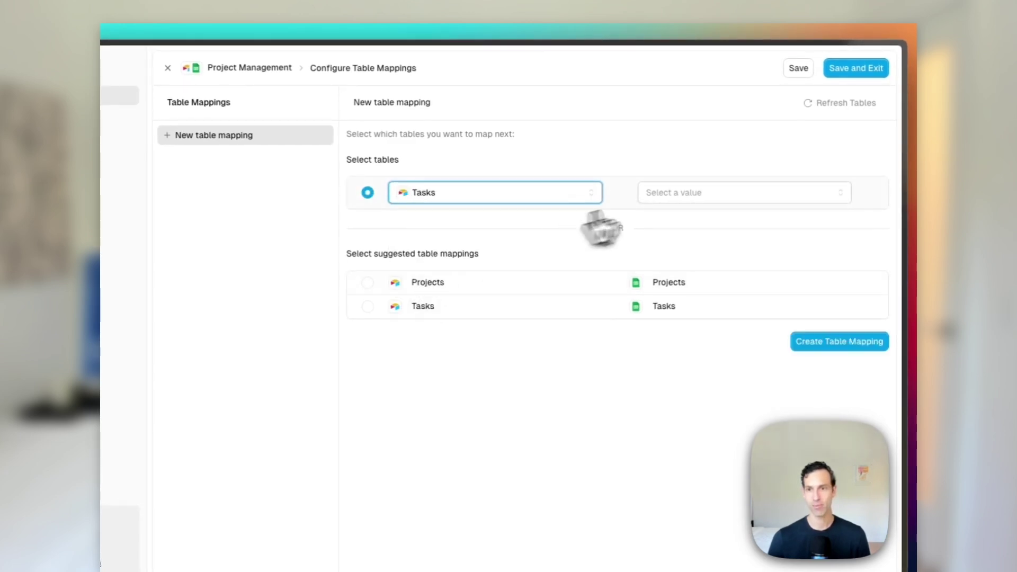
{"action": "left_click", "coordinate": [668, 197]}
{"action": "left_click", "coordinate": [681, 277]}
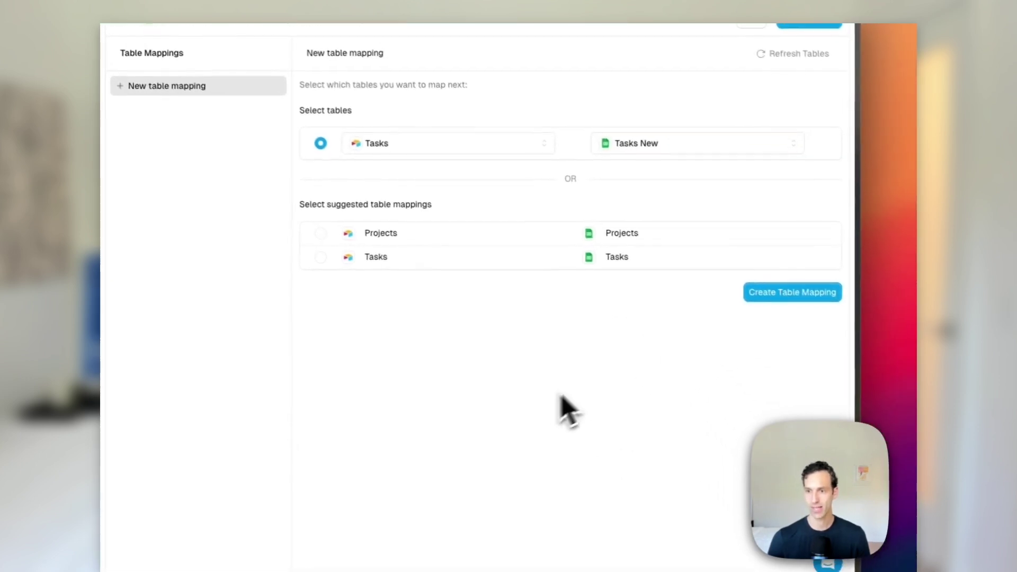
{"action": "left_click", "coordinate": [839, 341]}
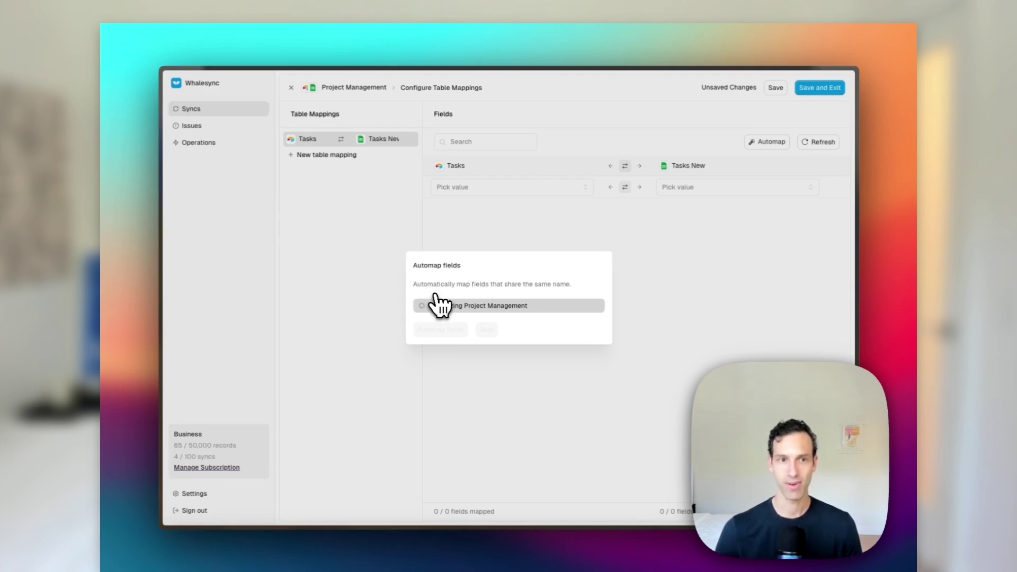
Compare the Tasks New headers in split view, then automap Description, Priority, Status and Task Name
{"action": "mouse_move", "coordinate": [158, 362]}
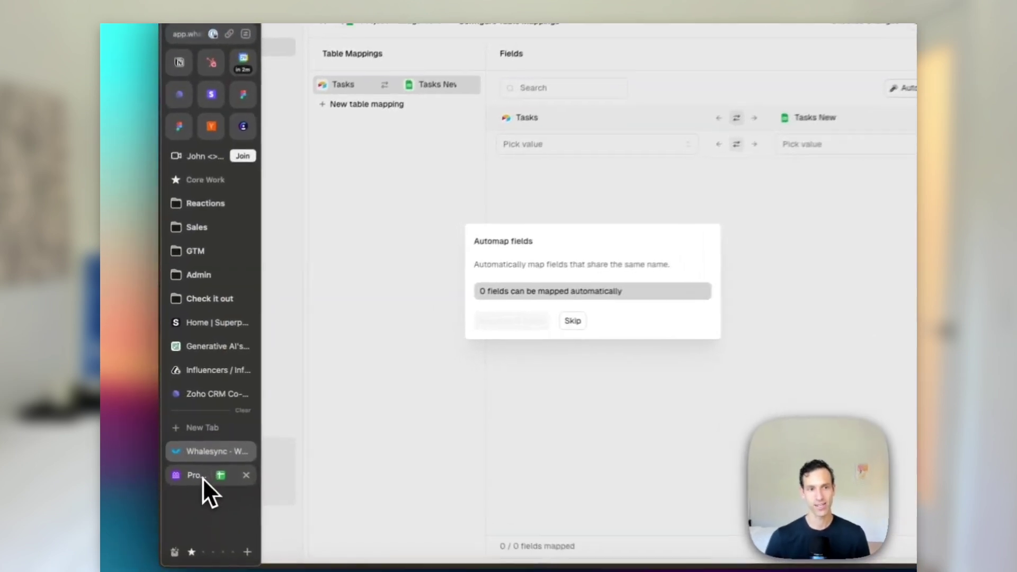
{"action": "left_click", "coordinate": [200, 451]}
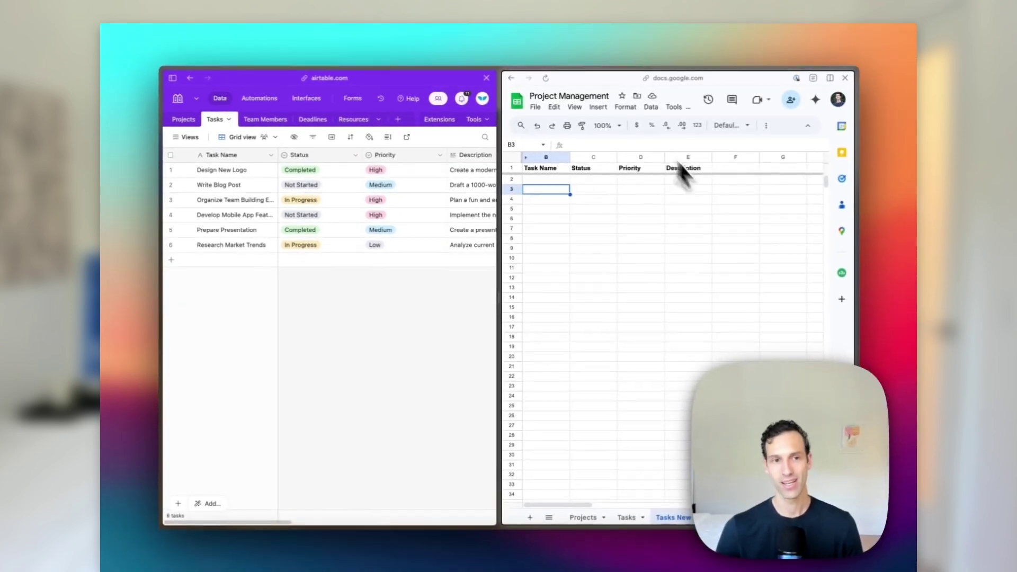
{"action": "mouse_move", "coordinate": [146, 360]}
{"action": "left_click", "coordinate": [195, 433]}
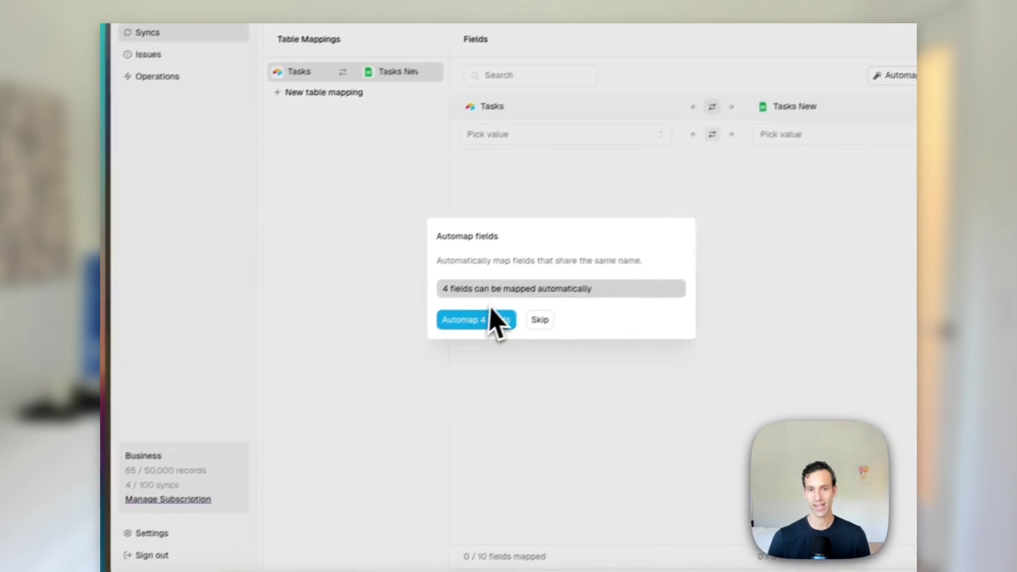
{"action": "left_click", "coordinate": [456, 322]}
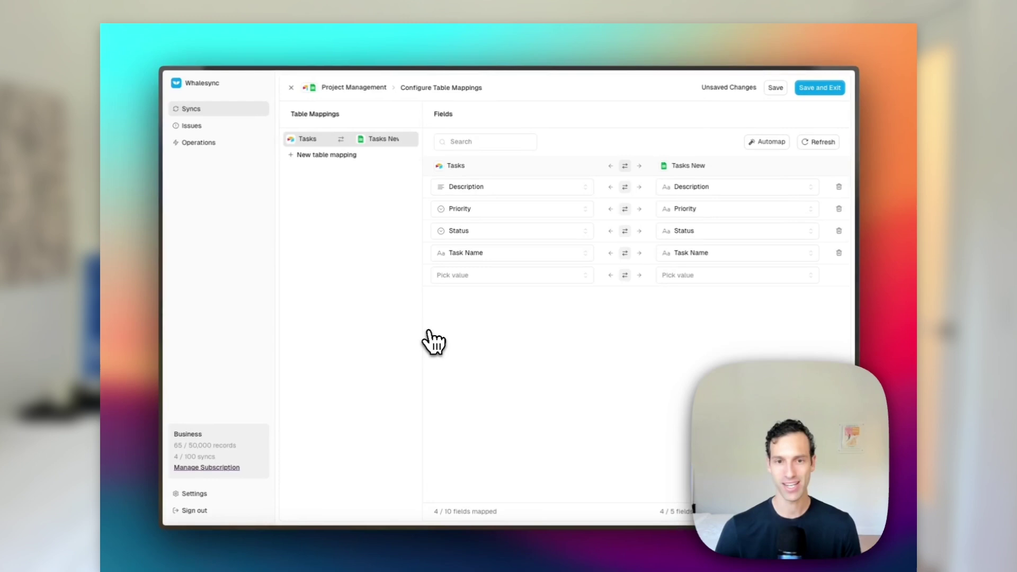
Review the available field lists, then set Task Name to sync one way from Airtable to Sheets
{"action": "left_click", "coordinate": [500, 275]}
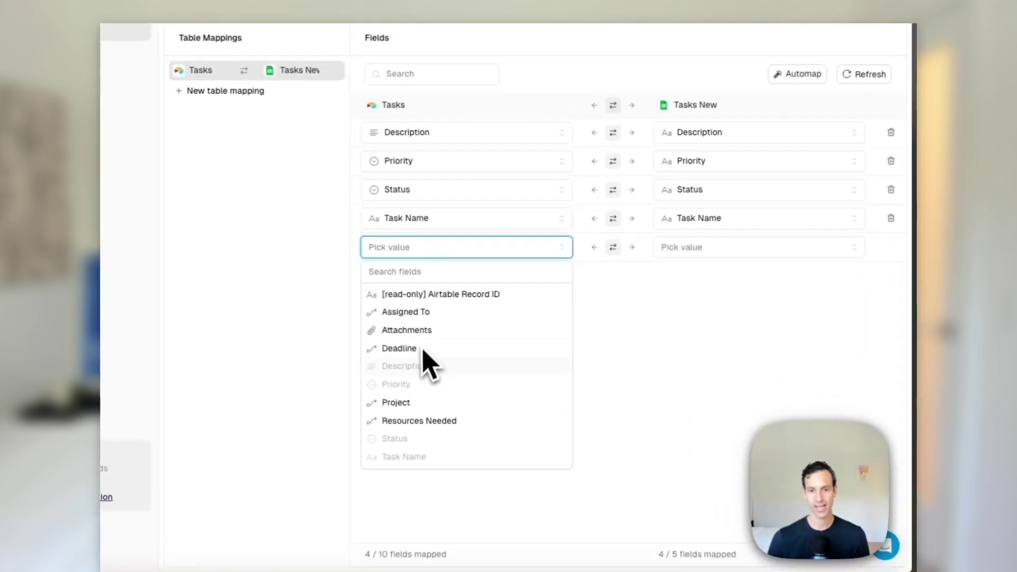
{"action": "left_click", "coordinate": [710, 249]}
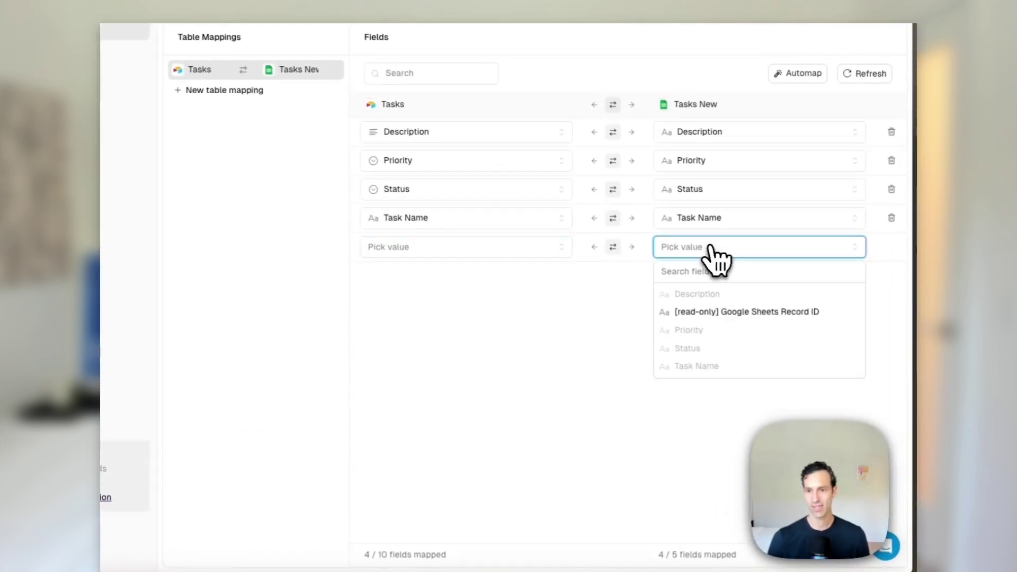
{"action": "left_click", "coordinate": [563, 326]}
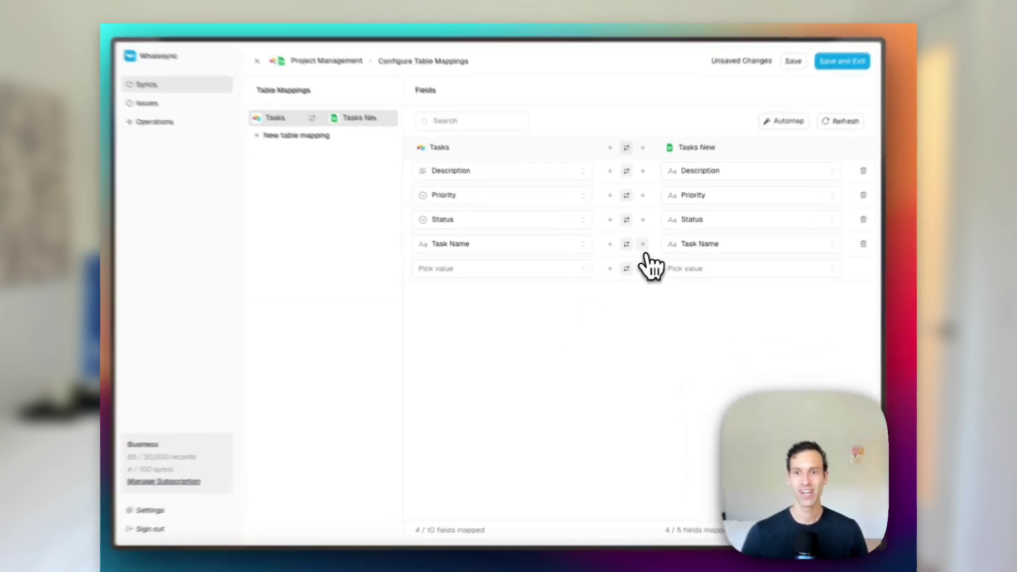
{"action": "left_click", "coordinate": [643, 244]}
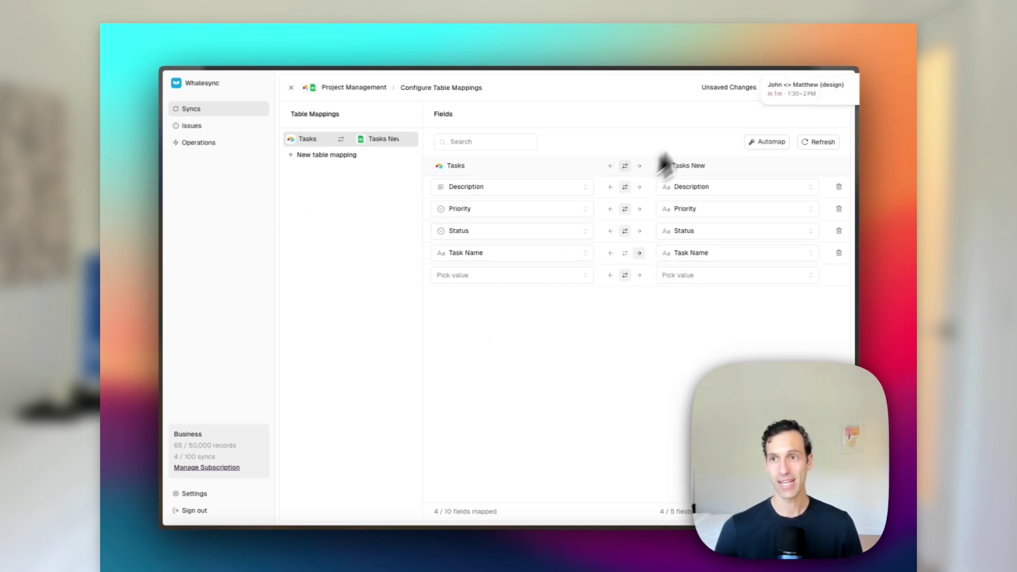
Dismiss the calendar notification, check the split view, and save the field mappings
{"action": "left_click", "coordinate": [763, 80]}
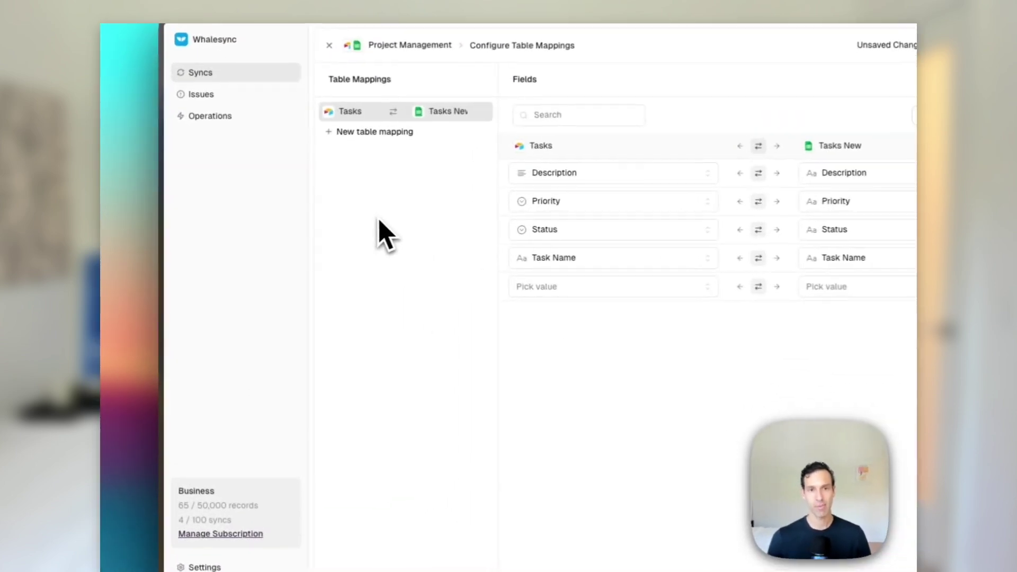
{"action": "mouse_move", "coordinate": [109, 408]}
{"action": "left_click", "coordinate": [191, 480]}
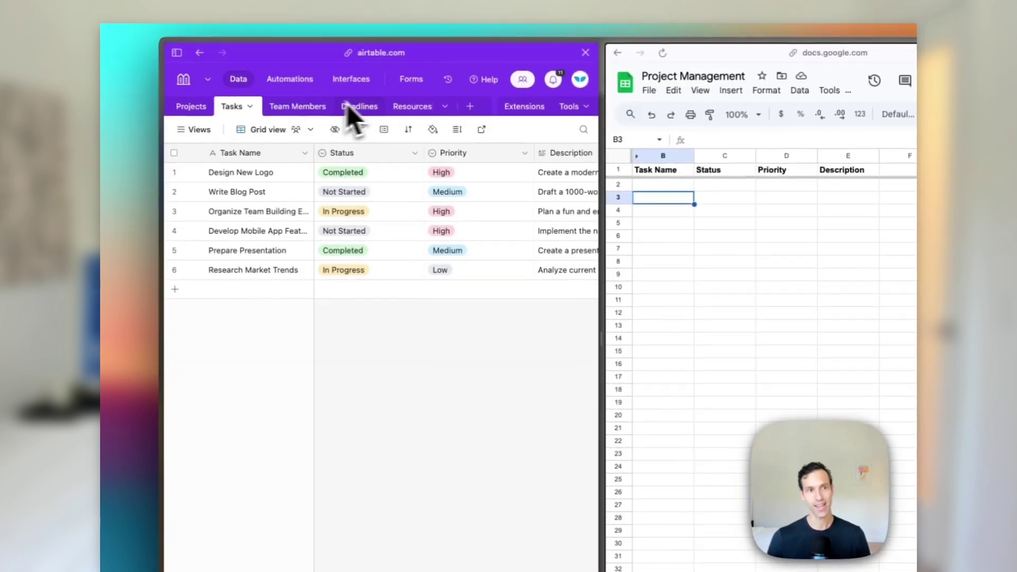
{"action": "mouse_move", "coordinate": [154, 325]}
{"action": "left_click", "coordinate": [202, 467]}
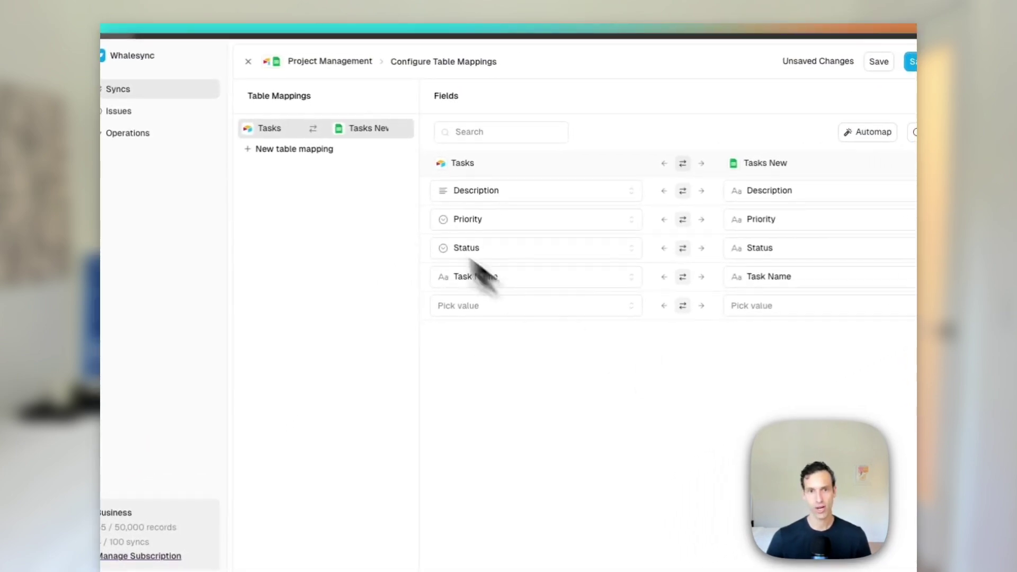
{"action": "left_click", "coordinate": [803, 102]}
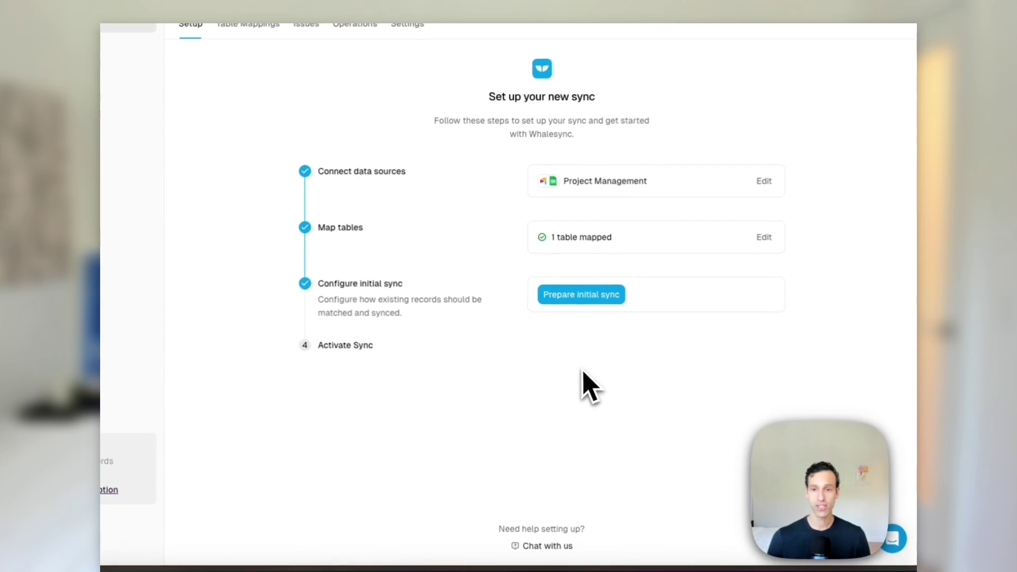
Prepare the initial sync and scan records, finding 6 in Airtable Tasks and 0 in Tasks New
{"action": "left_click", "coordinate": [567, 299]}
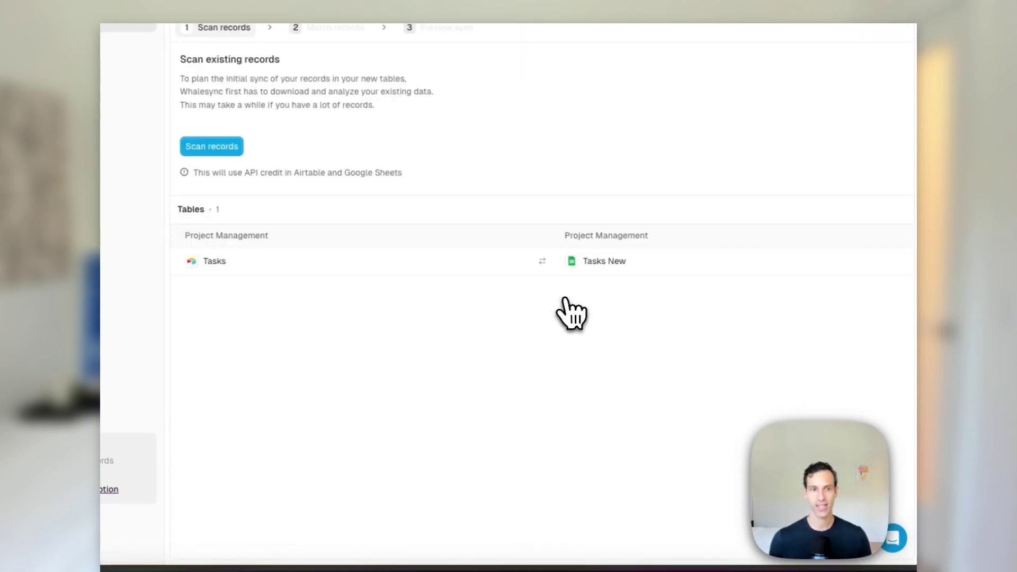
{"action": "left_click", "coordinate": [233, 147]}
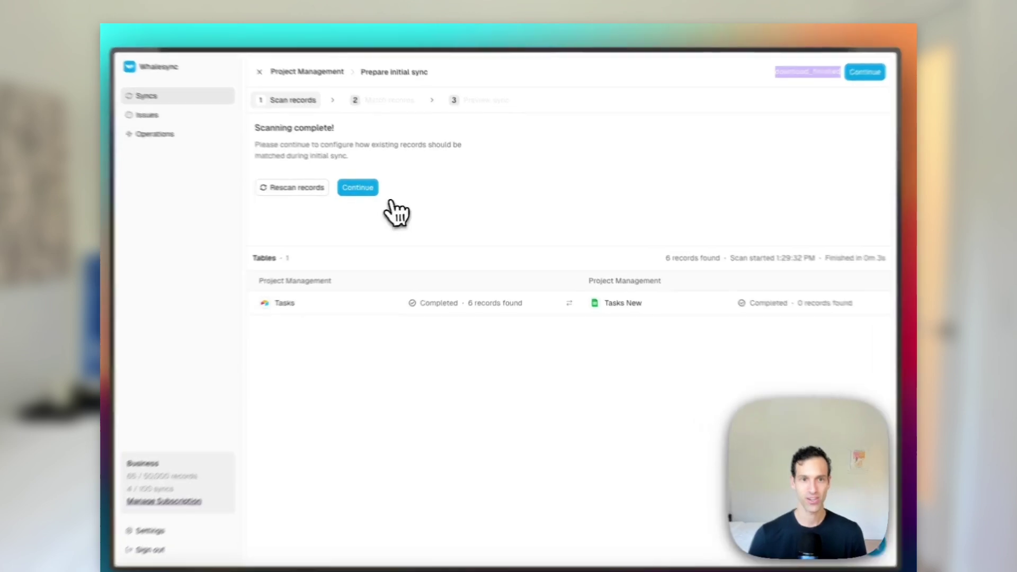
Move past record matching, comparing Airtable and the sheet side by side
{"action": "left_click", "coordinate": [377, 189]}
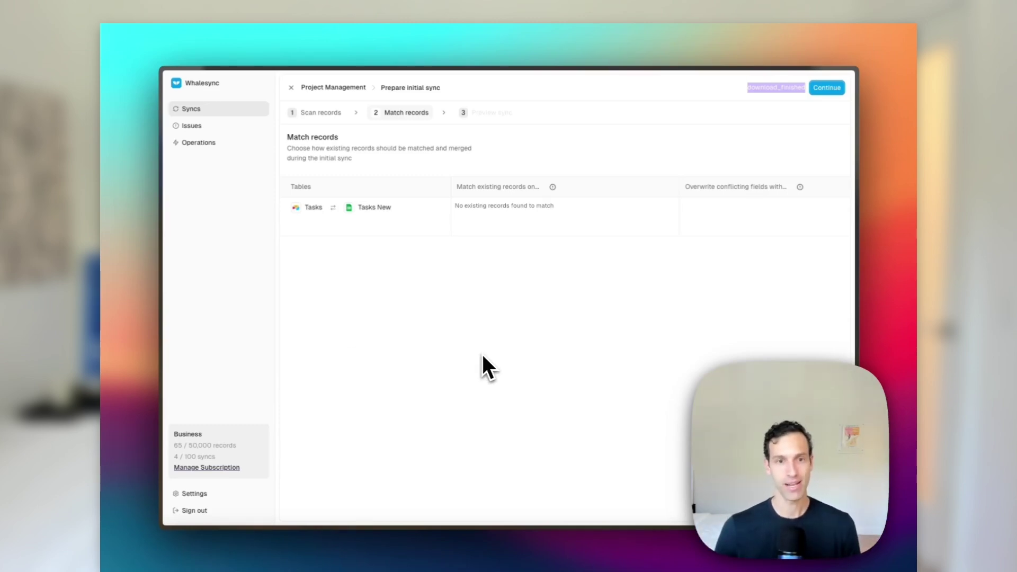
{"action": "mouse_move", "coordinate": [146, 447]}
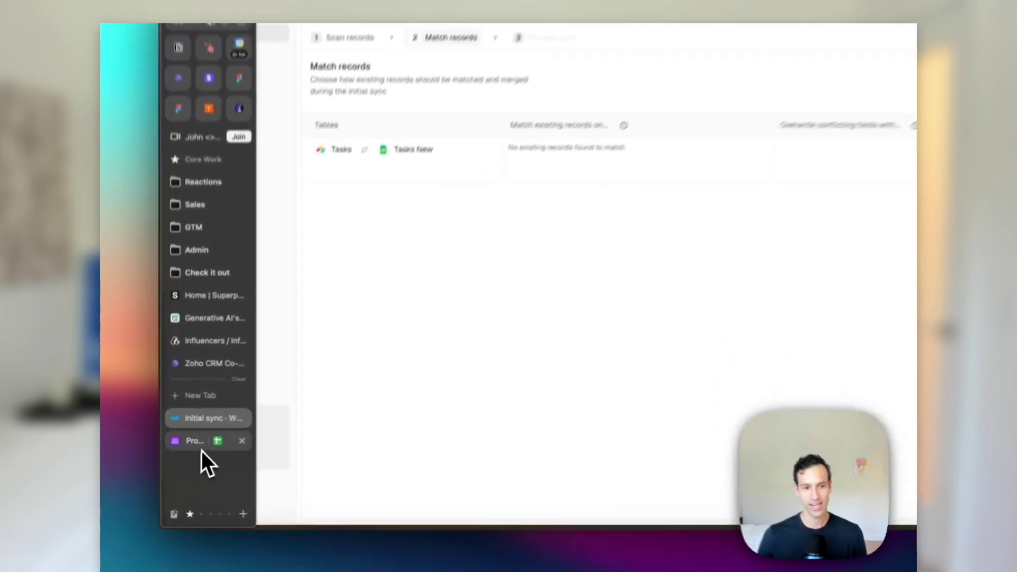
{"action": "left_click", "coordinate": [202, 449]}
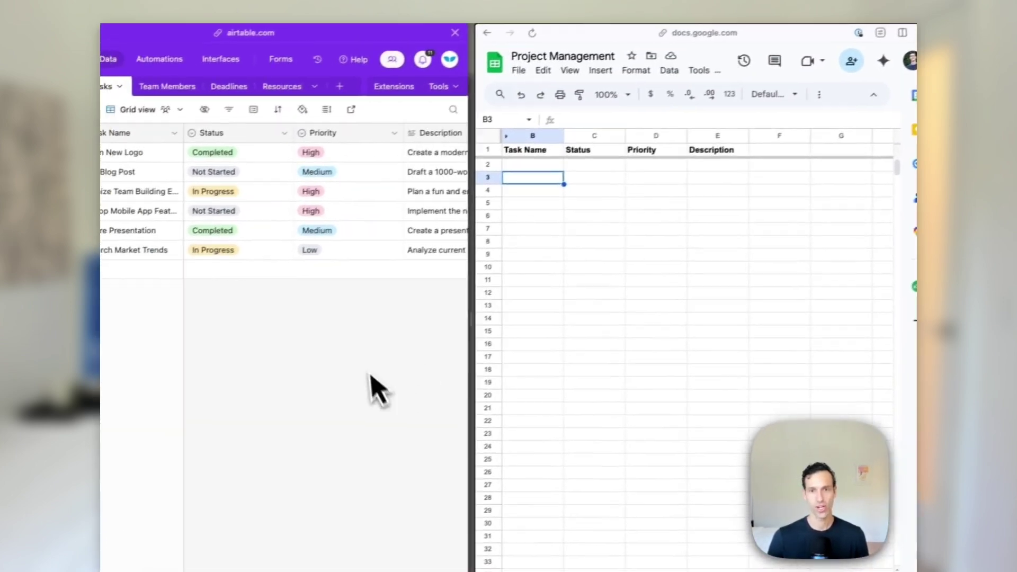
{"action": "mouse_move", "coordinate": [125, 443]}
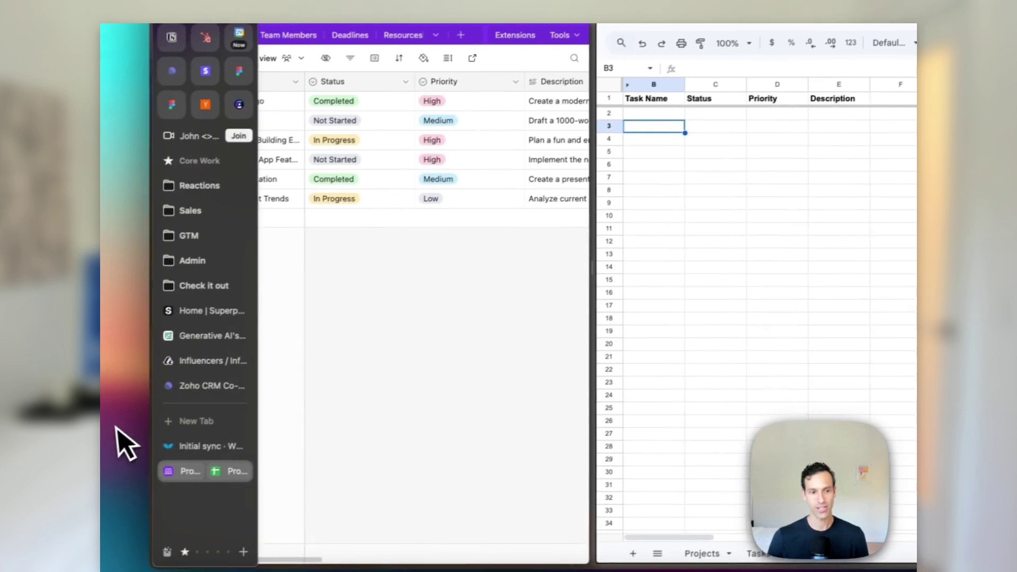
{"action": "left_click", "coordinate": [199, 443]}
Review the preview of 6 records to add to Tasks New and confirm the configuration
{"action": "left_click", "coordinate": [909, 55]}
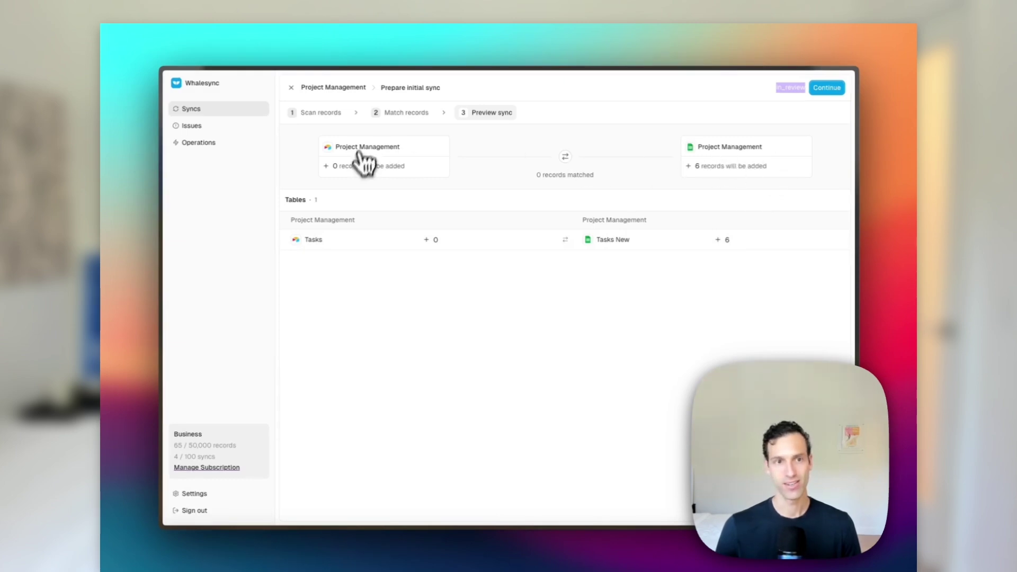
{"action": "left_click", "coordinate": [183, 452]}
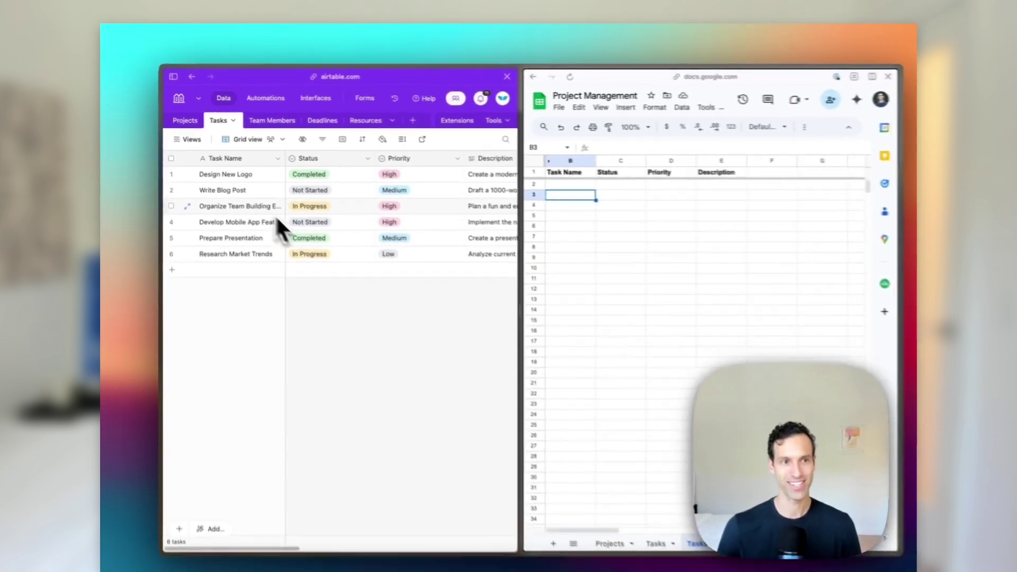
{"action": "mouse_move", "coordinate": [206, 405]}
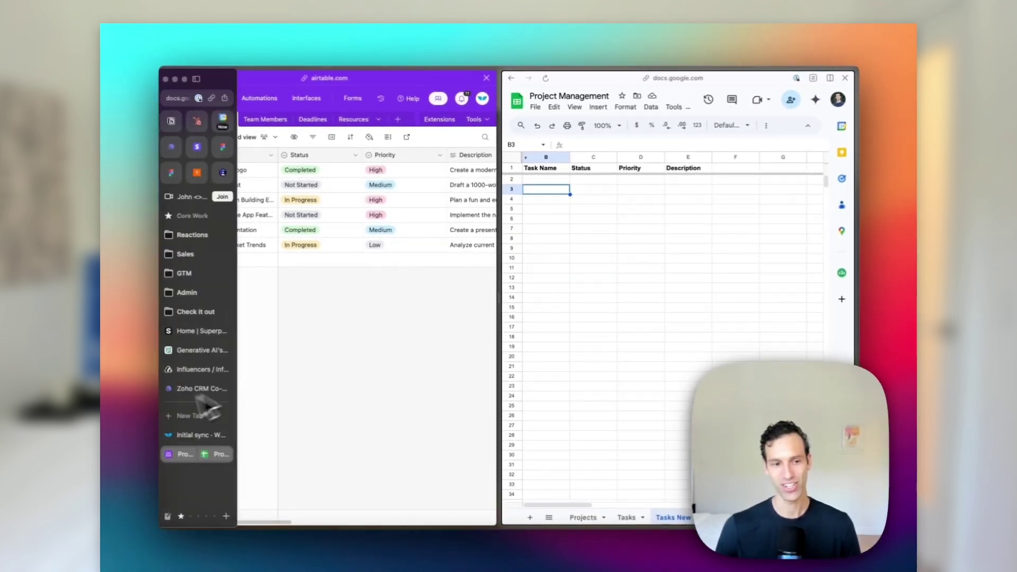
{"action": "left_click", "coordinate": [195, 434]}
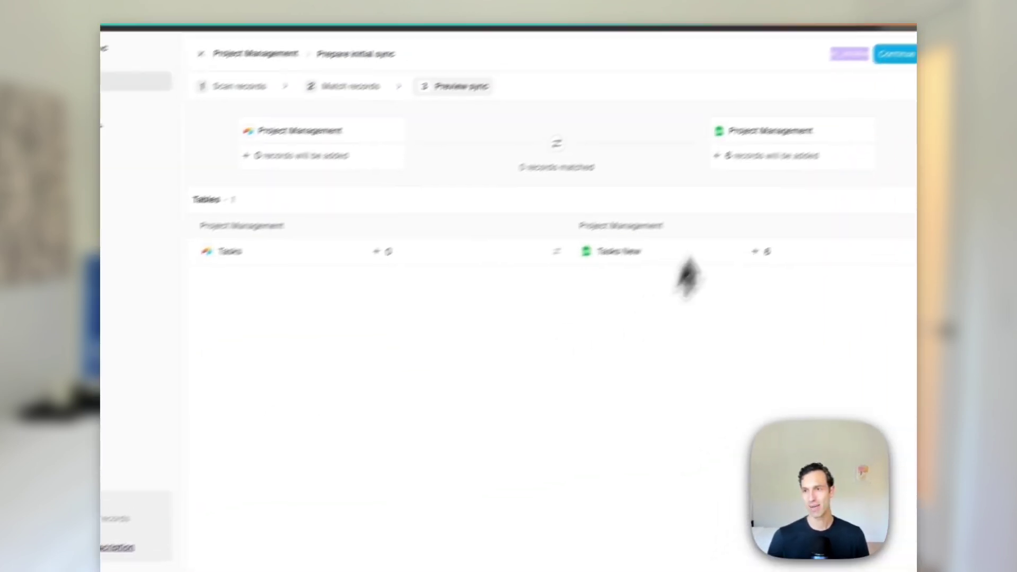
{"action": "left_click", "coordinate": [822, 85]}
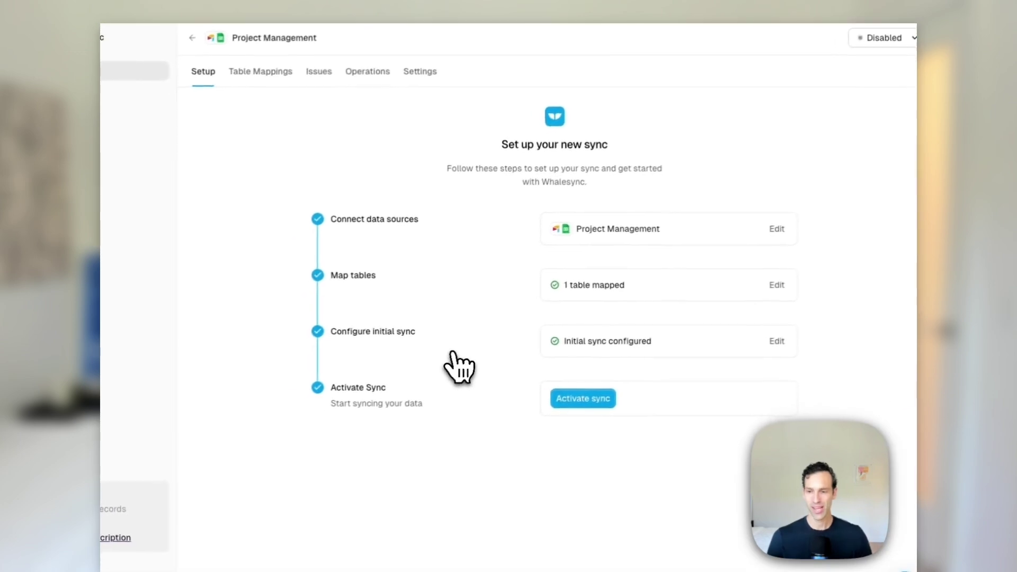
Activate and confirm the Project Management sync, copying 6 records into Tasks New
{"action": "left_click", "coordinate": [583, 398]}
{"action": "left_click", "coordinate": [575, 387]}
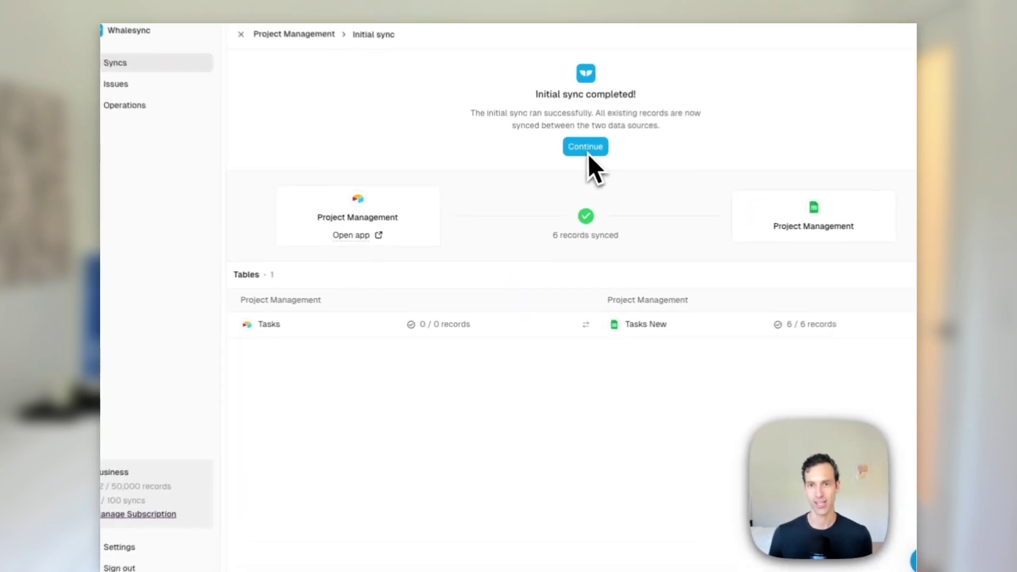
{"action": "left_click", "coordinate": [565, 176]}
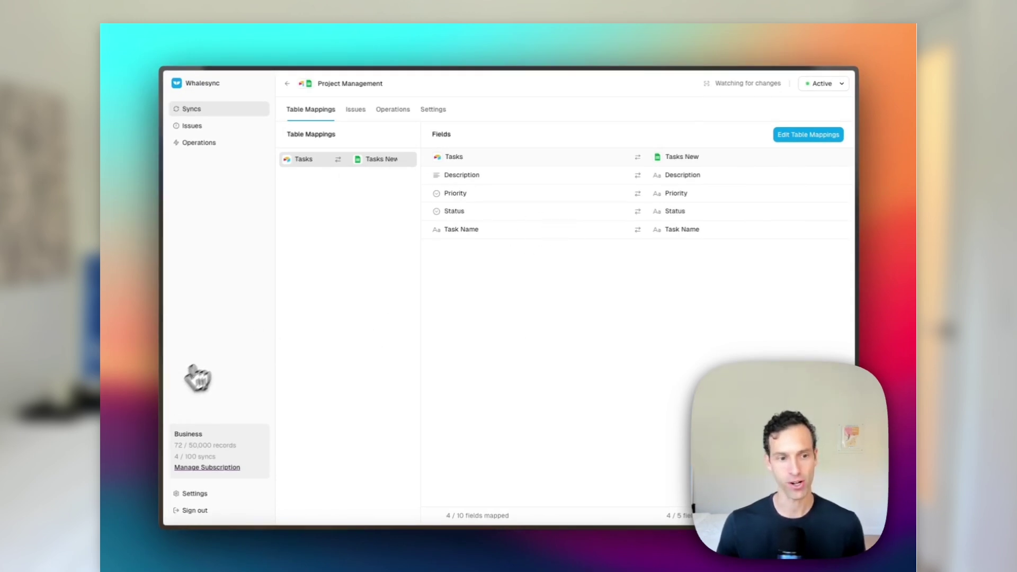
Show Airtable beside Tasks New, widen the Task Name column, and select Priority cells D2:D8
{"action": "mouse_move", "coordinate": [139, 394]}
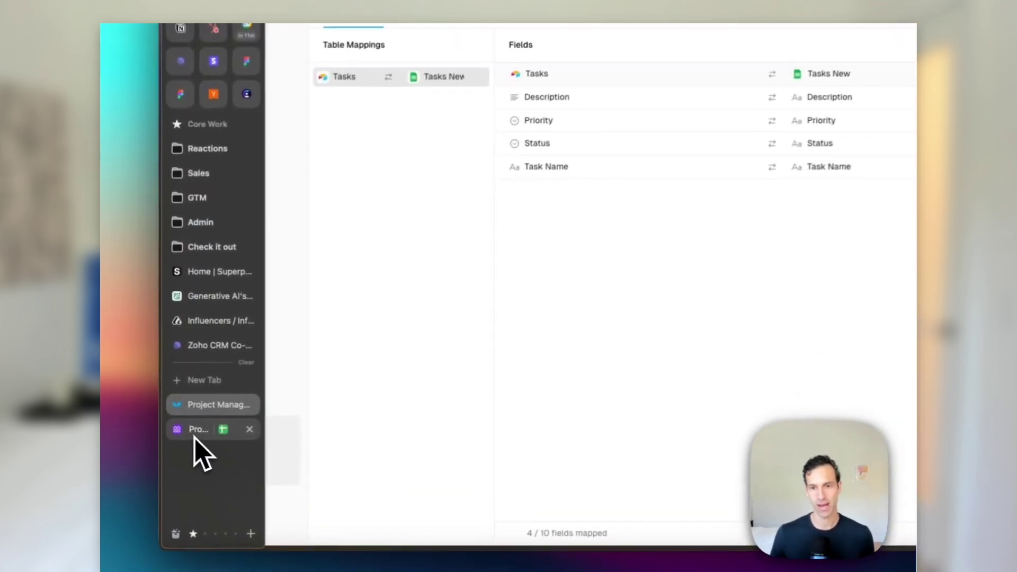
{"action": "left_click", "coordinate": [197, 430]}
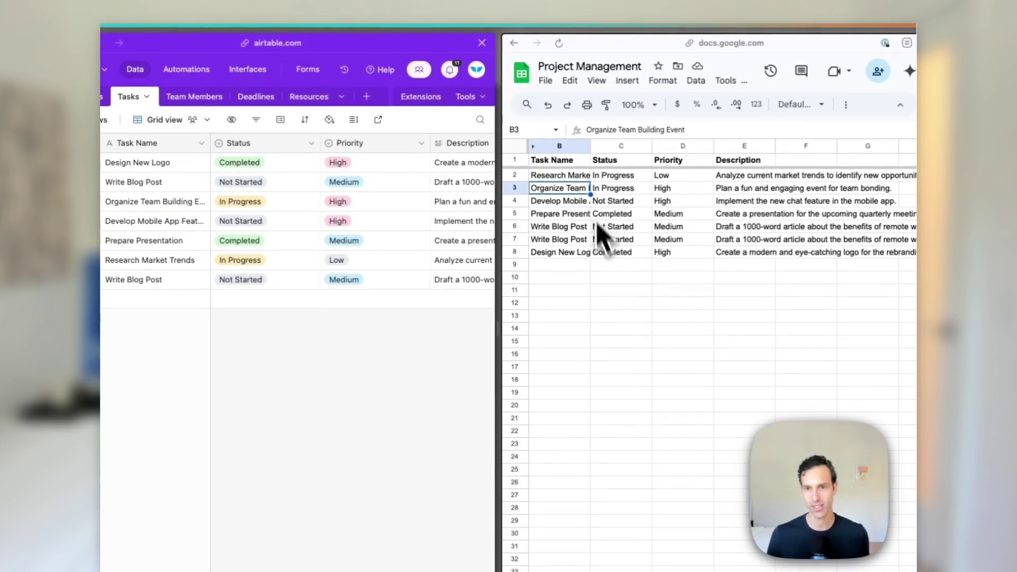
{"action": "left_click_drag", "start_coordinate": [586, 148], "coordinate": [670, 146]}
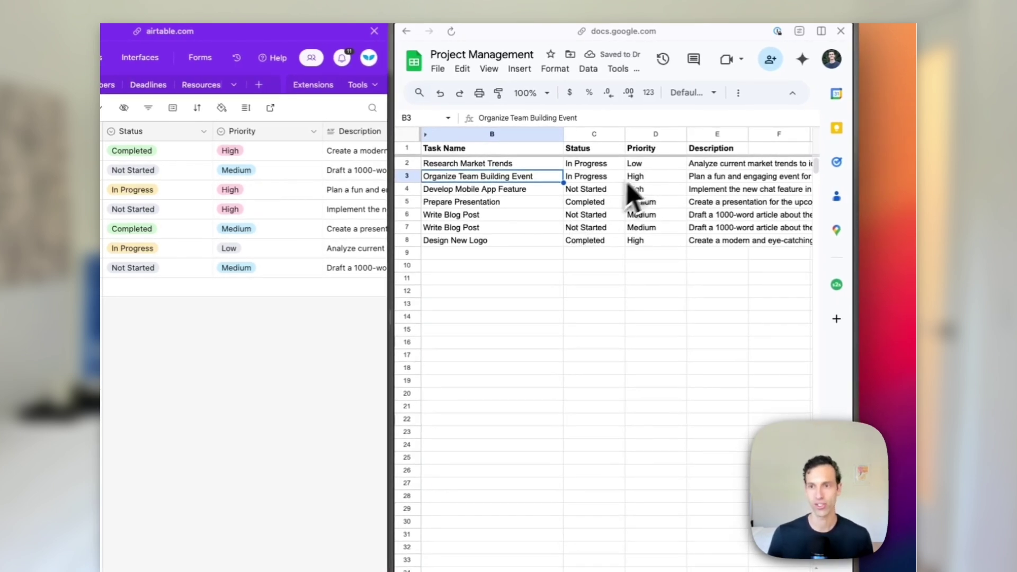
{"action": "left_click_drag", "start_coordinate": [638, 164], "coordinate": [644, 244]}
Apply the preset Priority dropdown to D2:D8 using the @ menu
{"action": "type", "text": "@"}
{"action": "scroll", "coordinate": [691, 365], "scroll_direction": "down", "scroll_amount": 3}
{"action": "scroll", "coordinate": [691, 371], "scroll_direction": "down", "scroll_amount": 5}
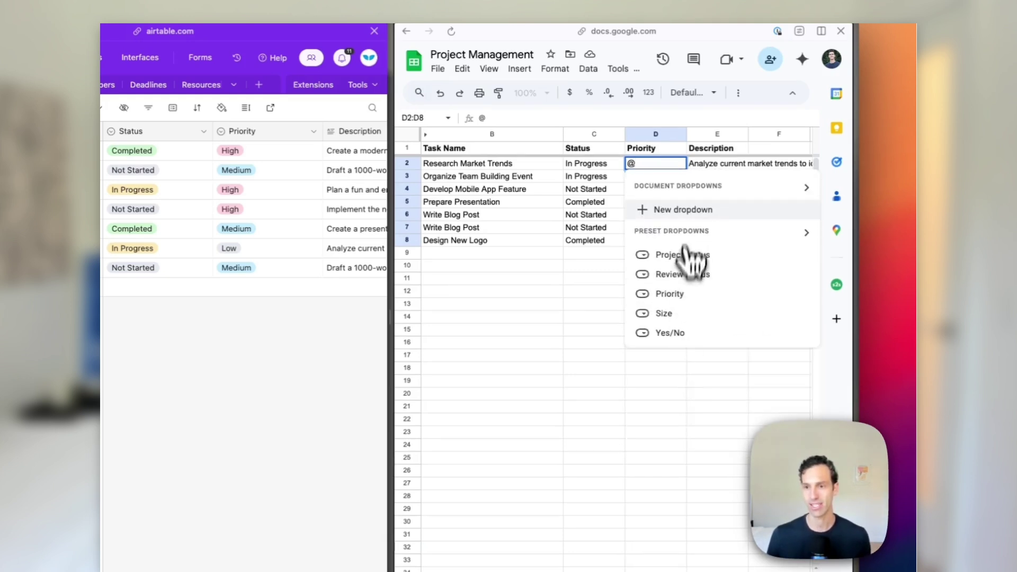
{"action": "left_click", "coordinate": [685, 211]}
Colour High green, Low yellow and Medium dark red, then save the dropdown rule
{"action": "left_click", "coordinate": [654, 241]}
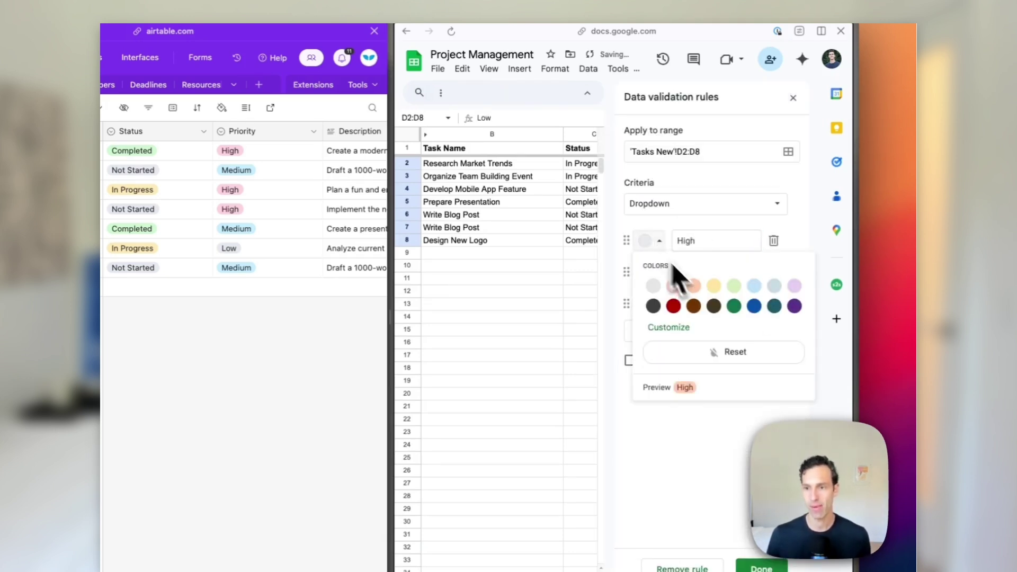
{"action": "left_click", "coordinate": [731, 307]}
{"action": "left_click", "coordinate": [649, 273]}
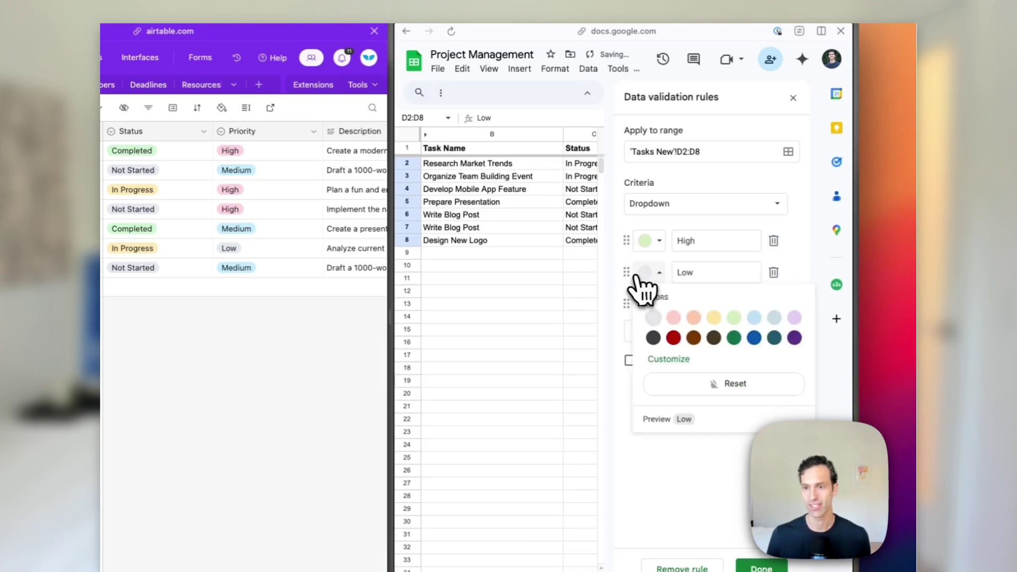
{"action": "left_click", "coordinate": [713, 318]}
{"action": "left_click", "coordinate": [650, 304]}
{"action": "left_click", "coordinate": [673, 369]}
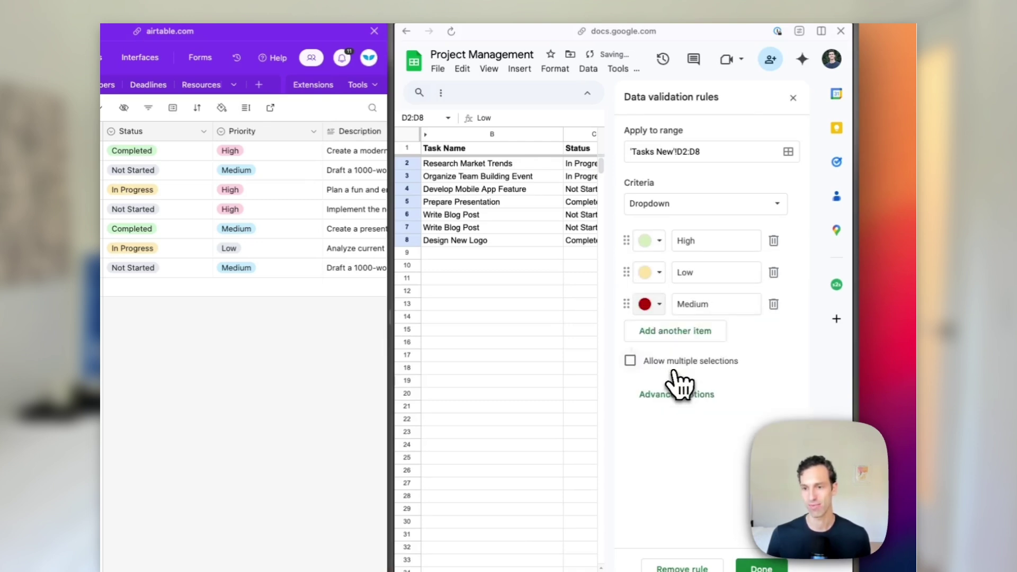
{"action": "left_click", "coordinate": [744, 510]}
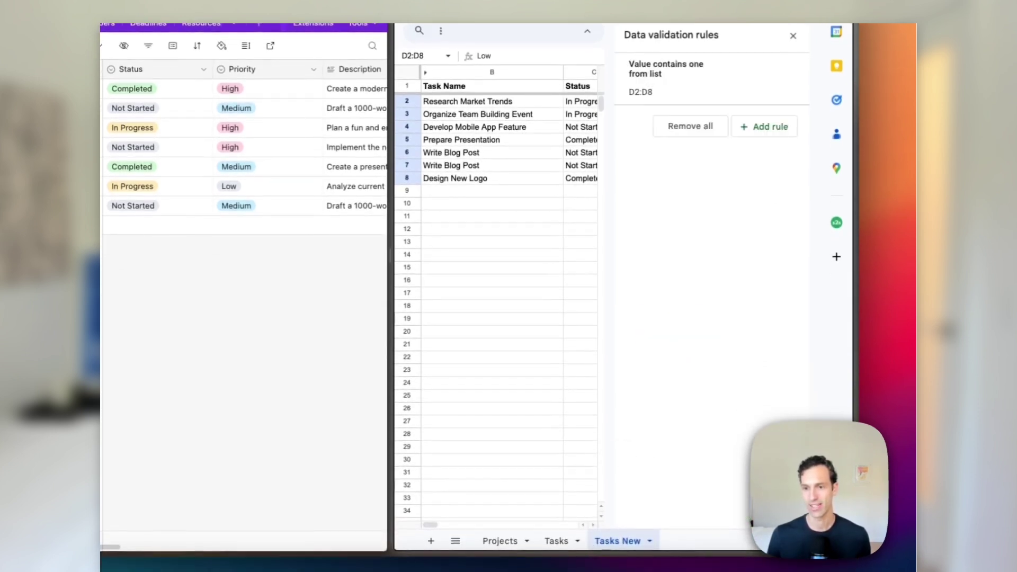
{"action": "left_click", "coordinate": [793, 36]}
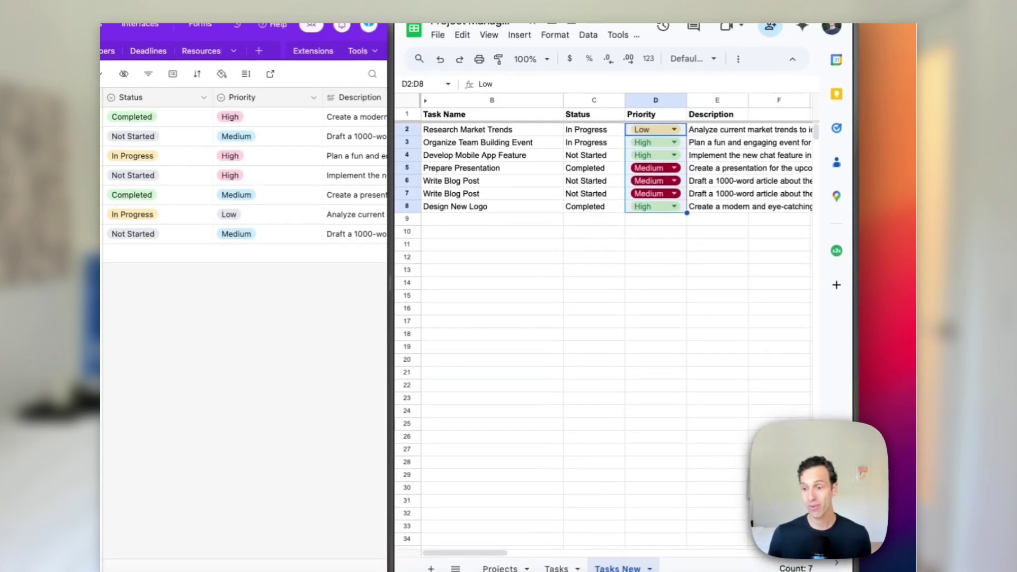
{"action": "left_click", "coordinate": [643, 270]}
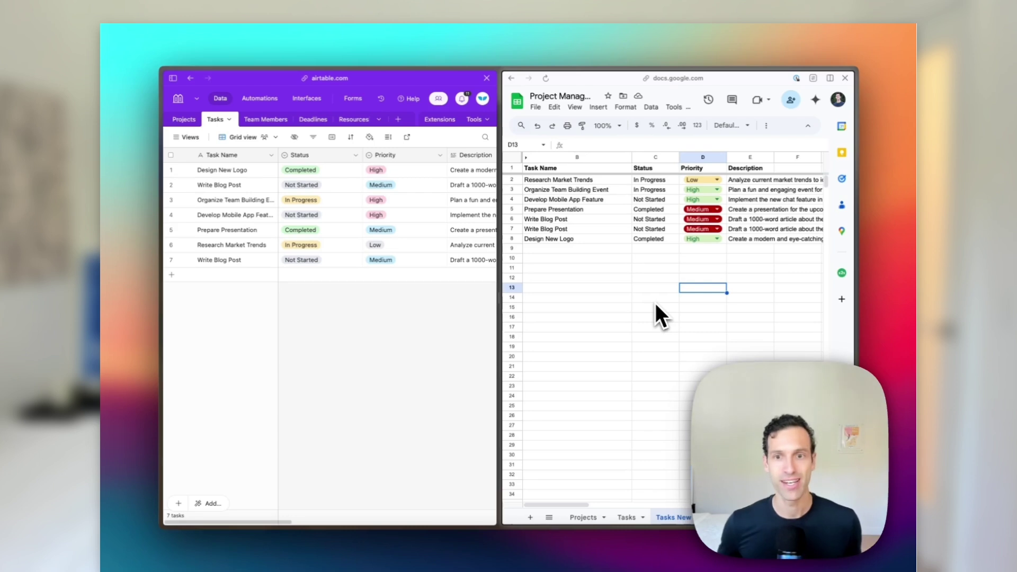
{"action": "left_click", "coordinate": [599, 190]}
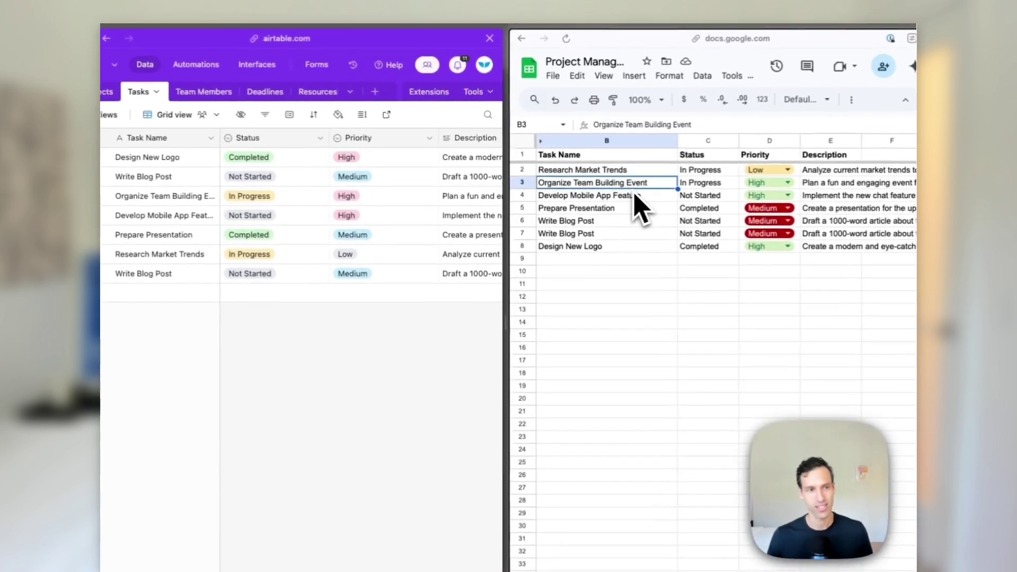